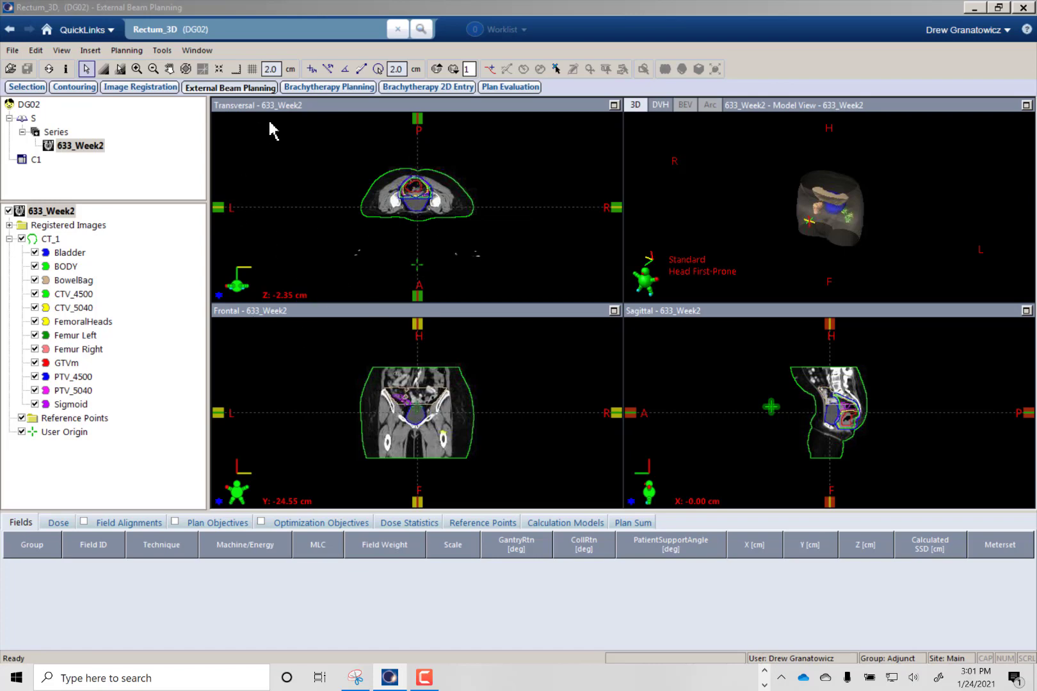
- Close the open patient and start a new patient record
left_click(398, 29)
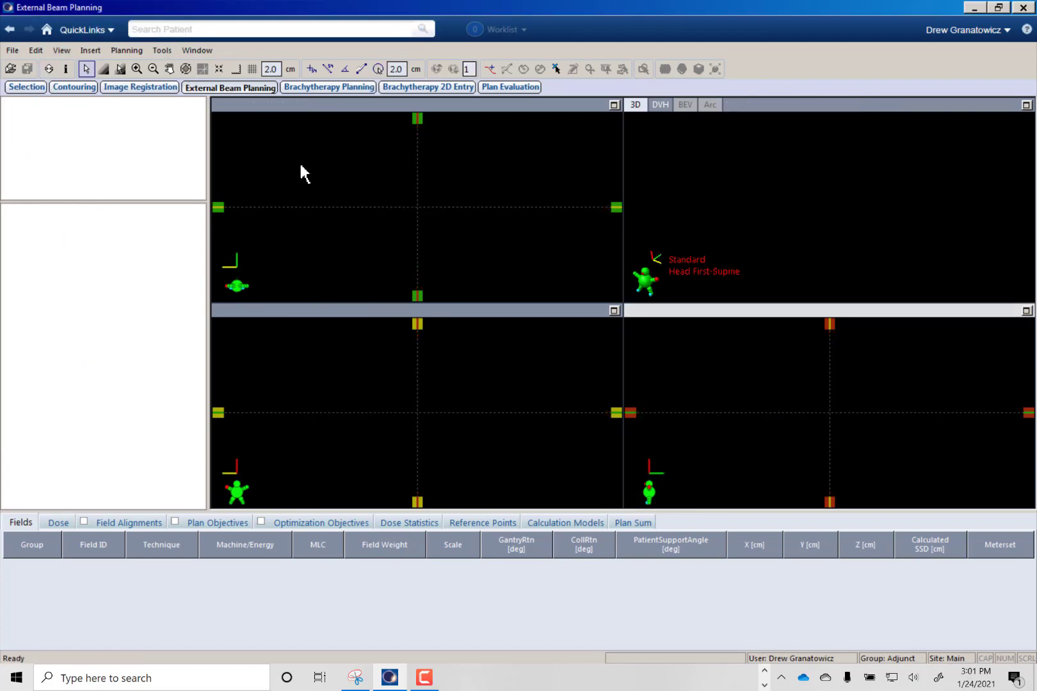
left_click(12, 51)
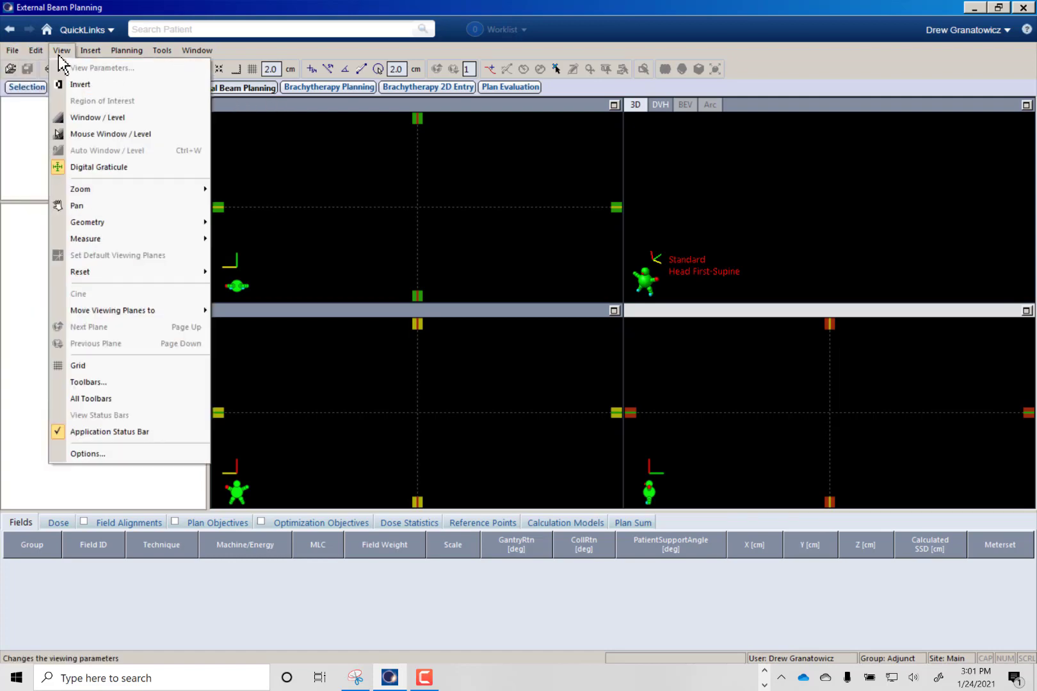
left_click(32, 66)
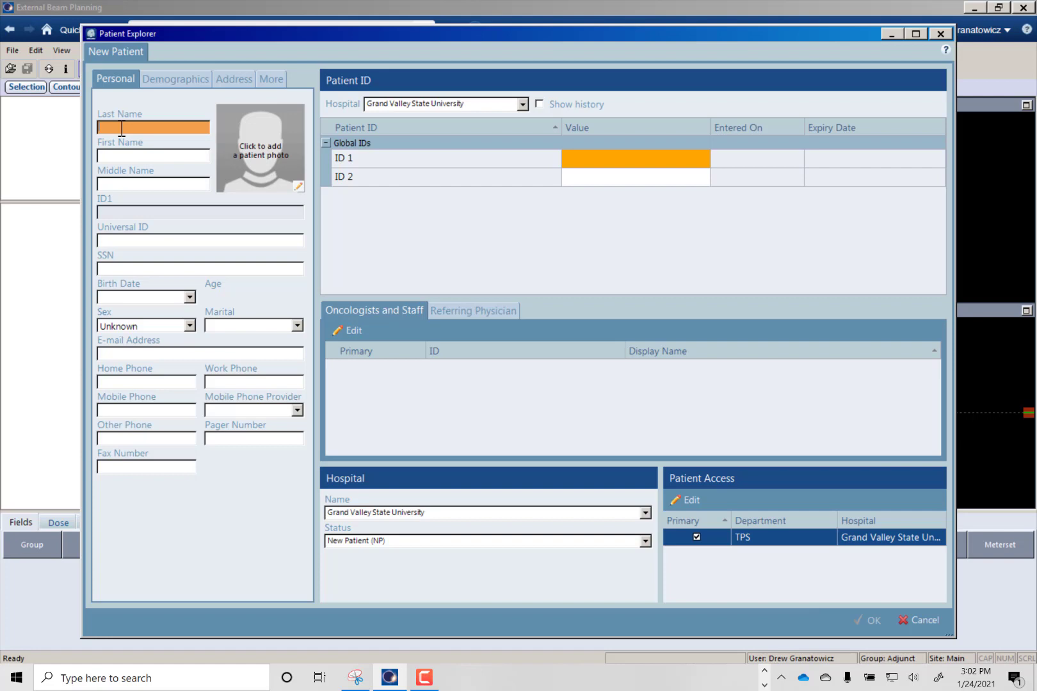
- Enter the new patient's last name and first name
type("S")
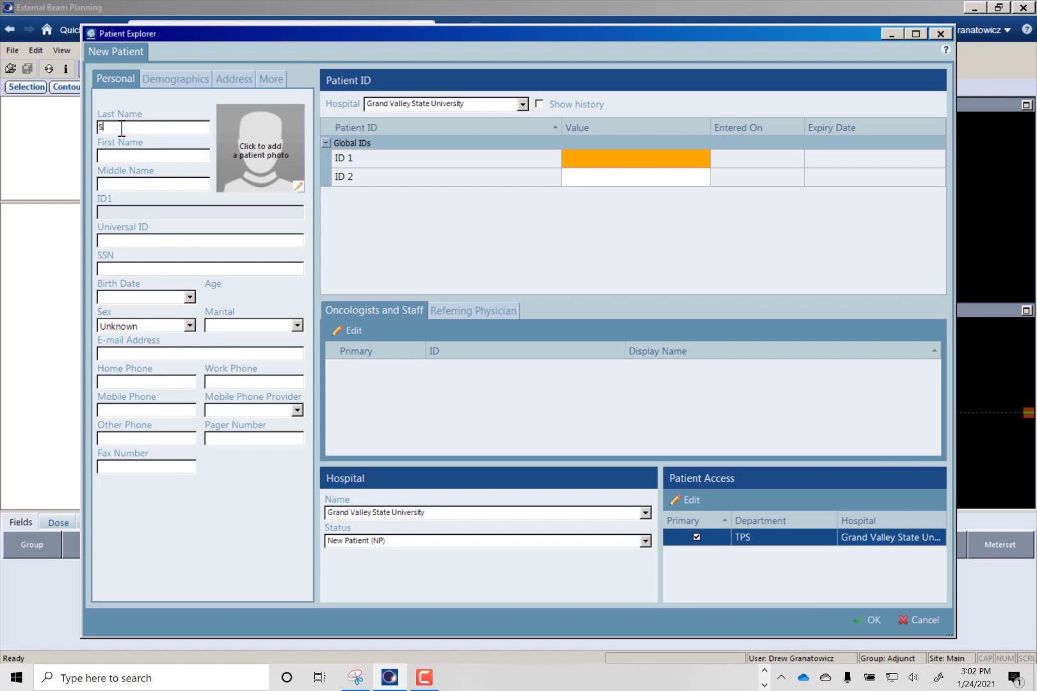
type("tudent1")
key("Tab")
type("633Week2")
- Set the patient's ID 1 to PelvisS1 and try to save the record
left_click(596, 160)
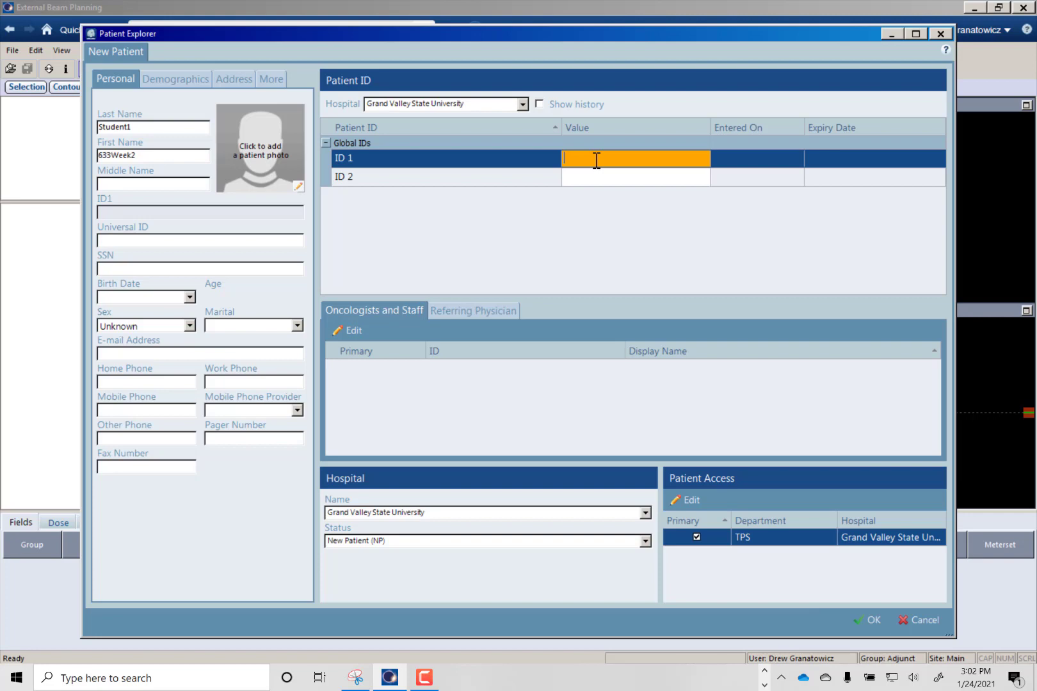
type("Pelvis")
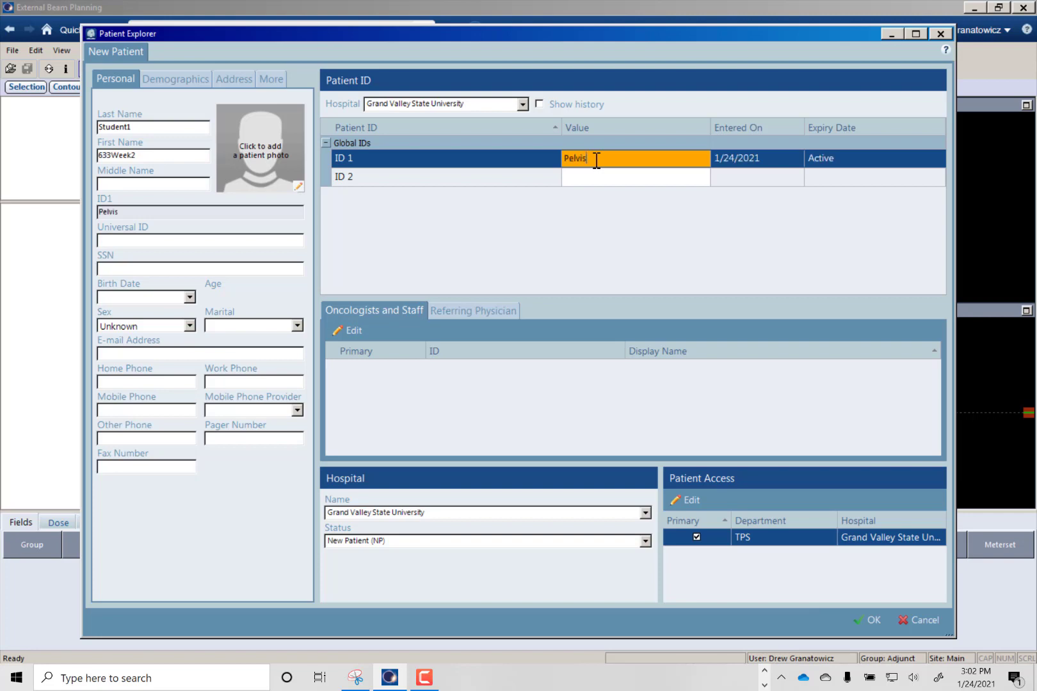
type("S1")
left_click(861, 620)
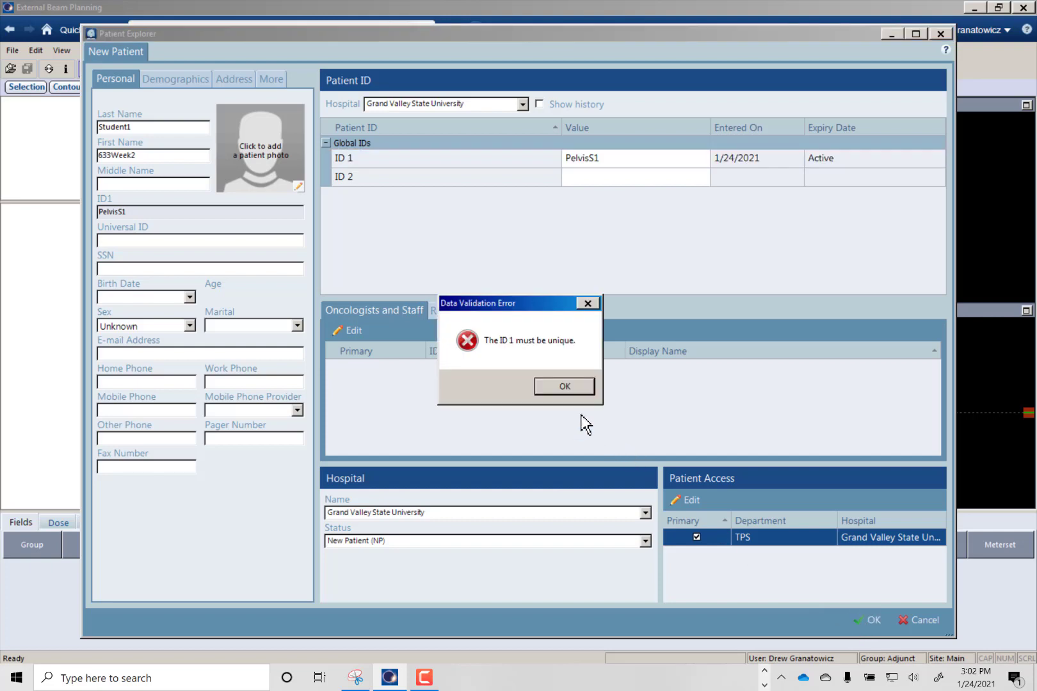
- Change the patient's ID 1 to Pelvis_S1 and save the new patient record
left_click(564, 388)
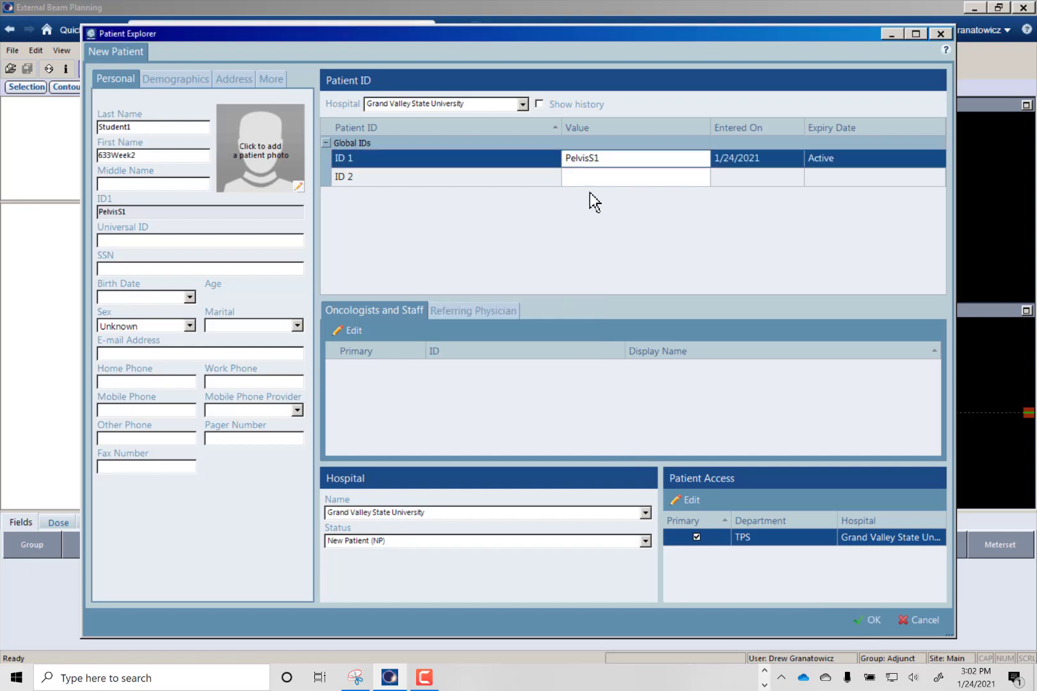
left_click(618, 164)
left_click(616, 158)
key("BackSpace")
key("BackSpace")
type("_S1")
left_click(869, 619)
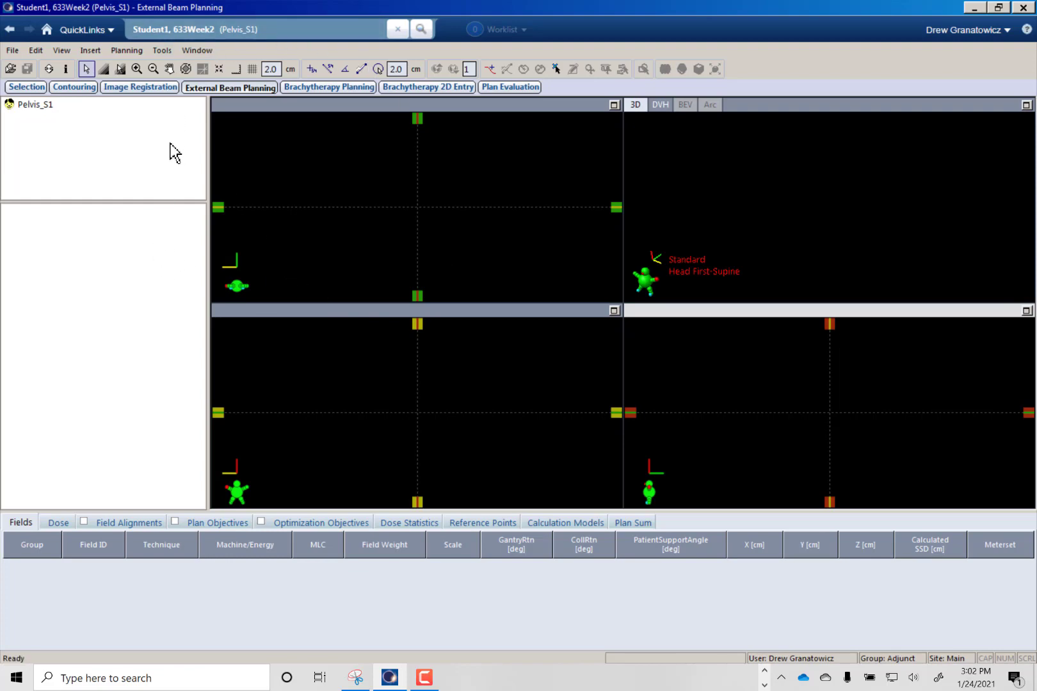
- Create a 40 x 40 x 40 cm box phantom image in Contouring and save it while returning to External Beam Planning
left_click(69, 87)
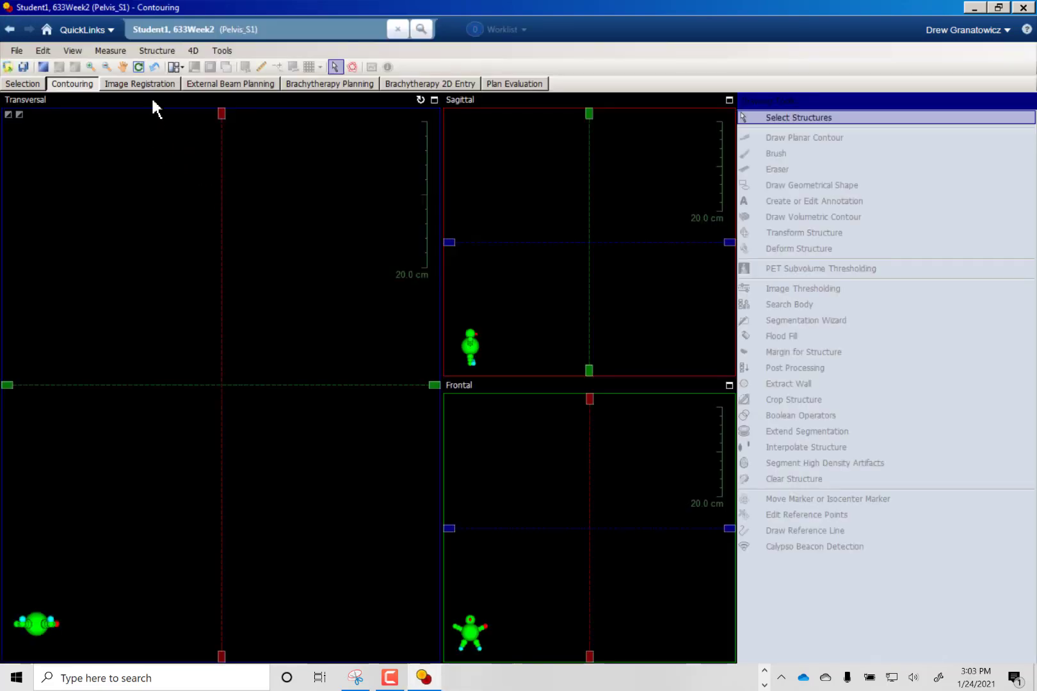
left_click(157, 51)
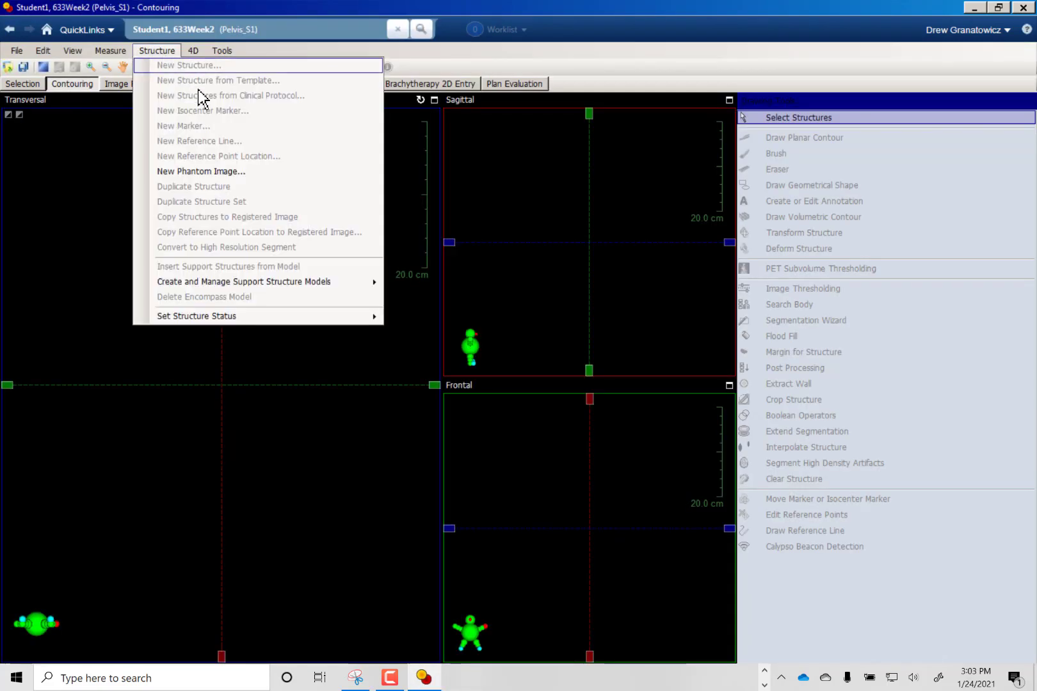
left_click(211, 171)
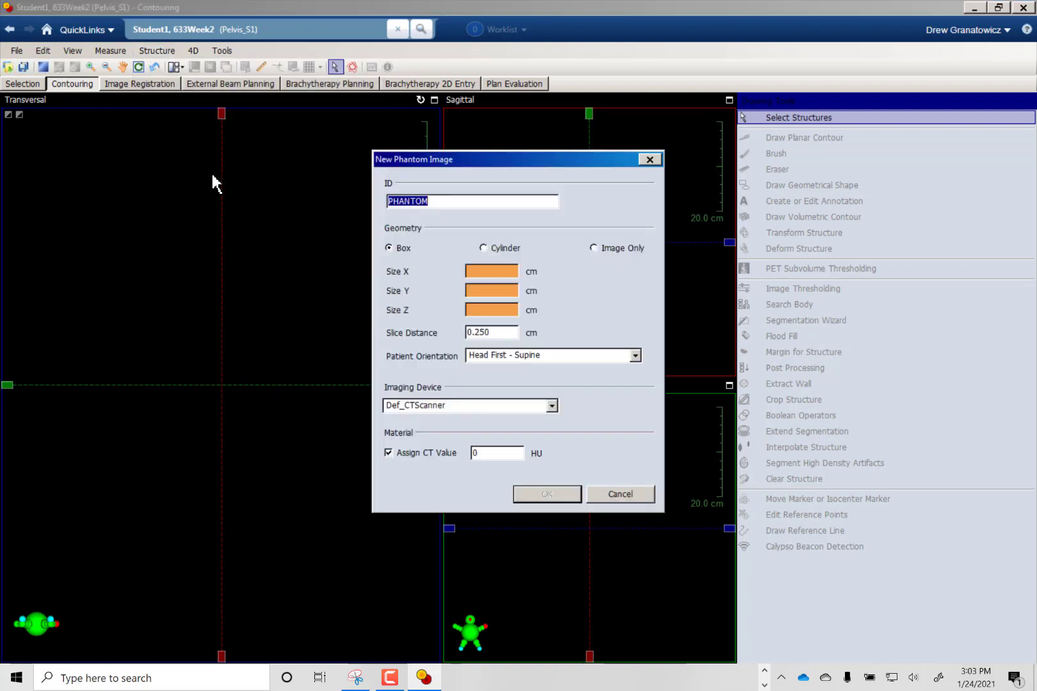
left_click(505, 274)
type("40")
key("Tab")
type("40")
key("Tab")
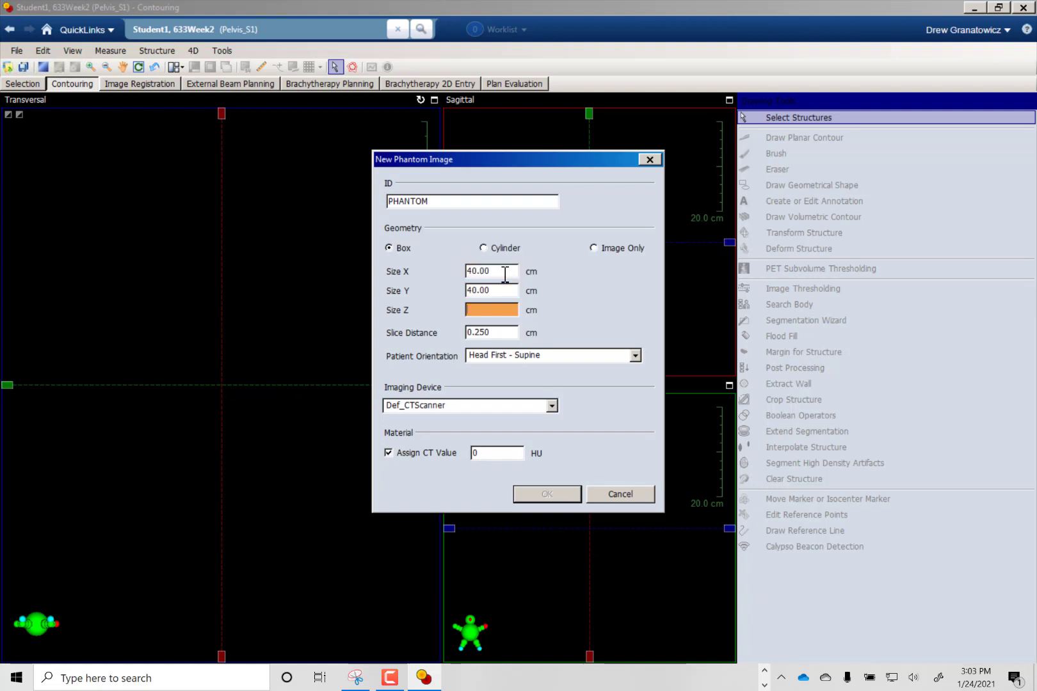
type("40")
key("Tab")
left_click(547, 497)
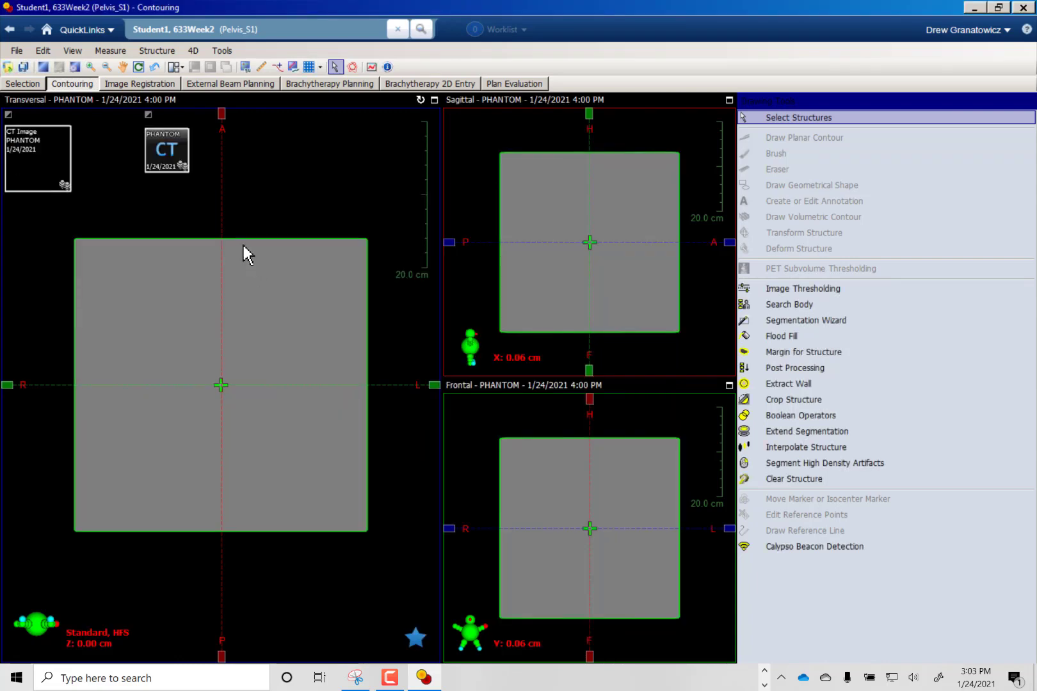
left_click(203, 85)
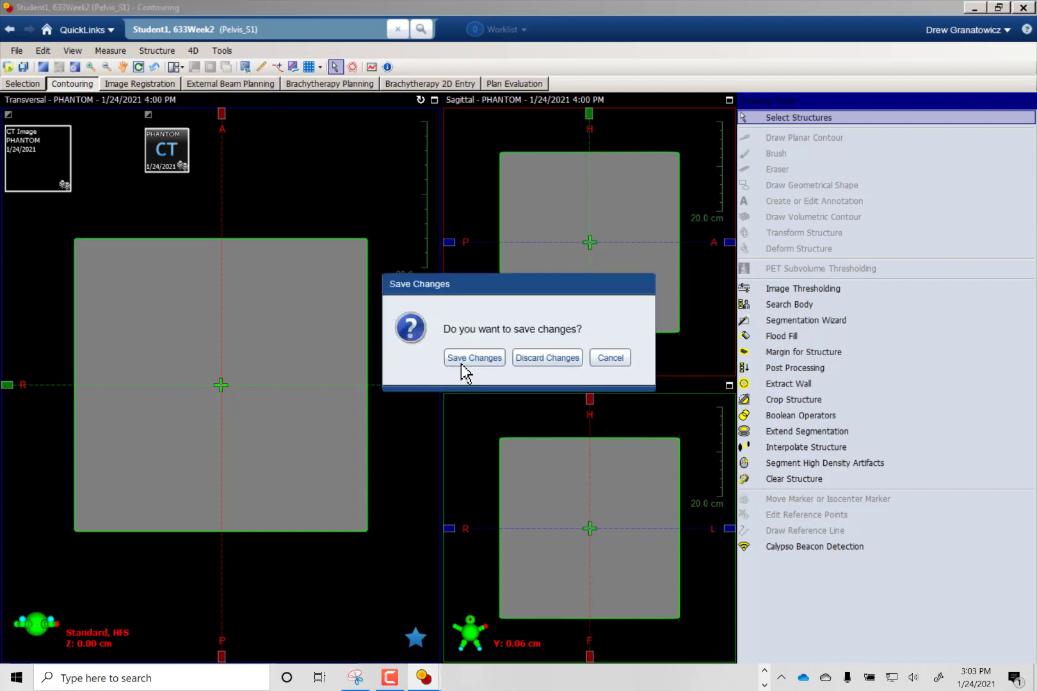
left_click(474, 358)
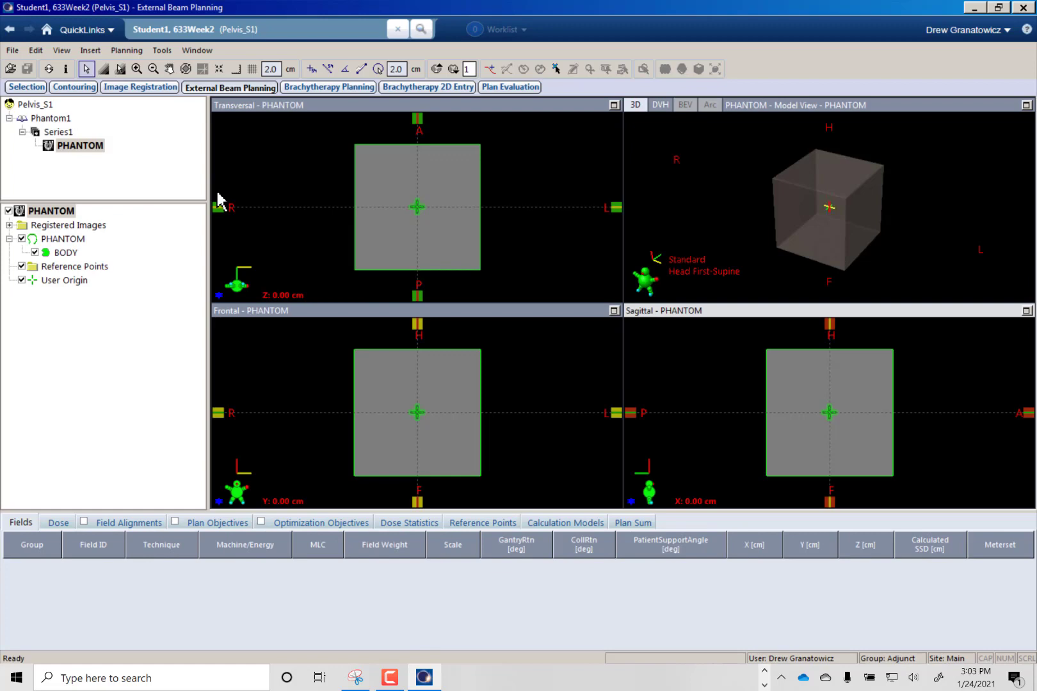
- Start a new plan on the phantom and create course C1 for it, continuing to the primary reference point selection
left_click(90, 51)
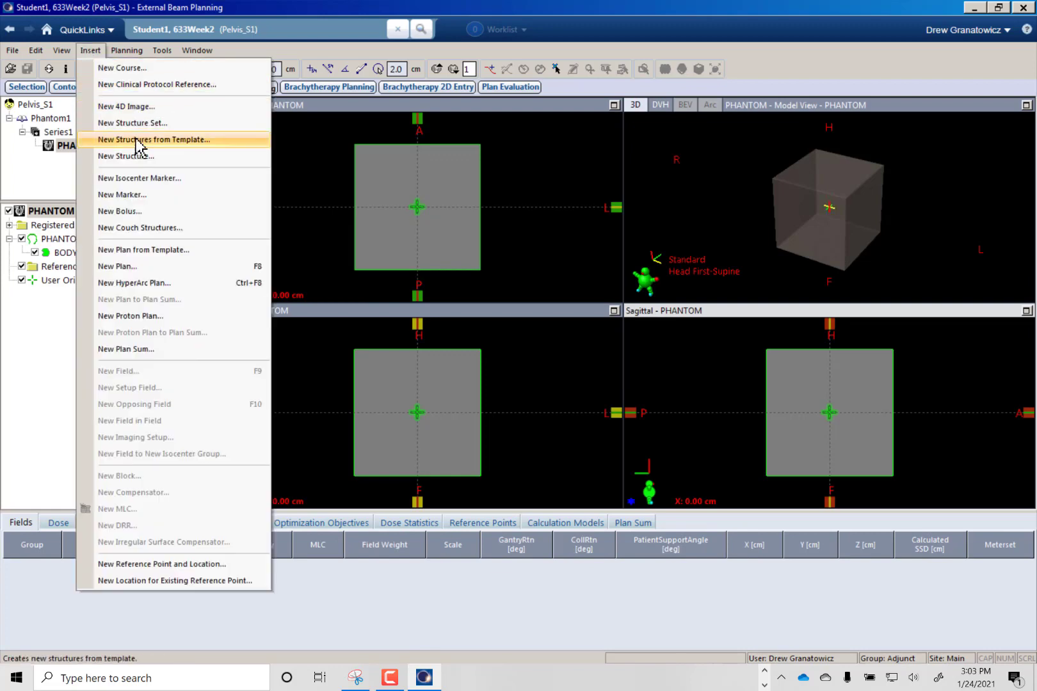
left_click(142, 268)
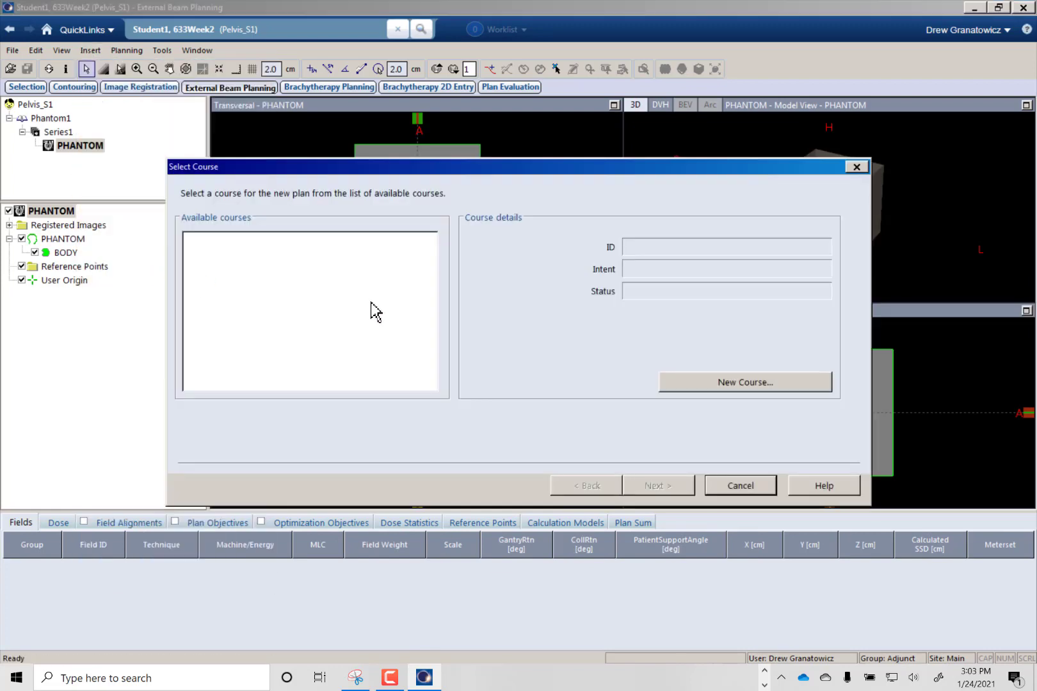
left_click(697, 380)
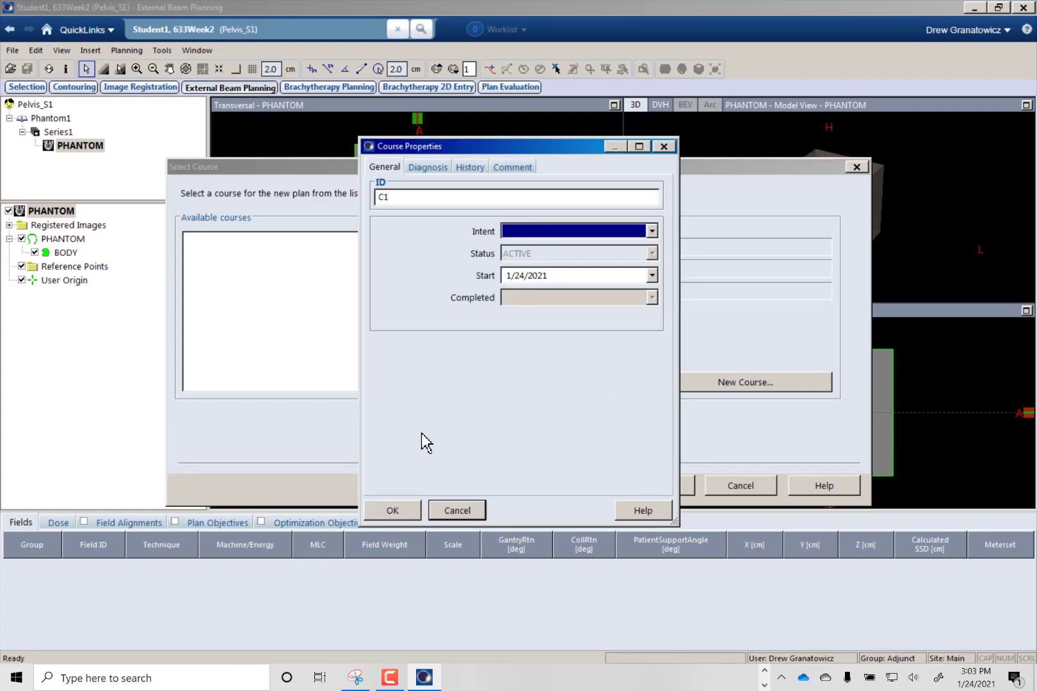
left_click(388, 511)
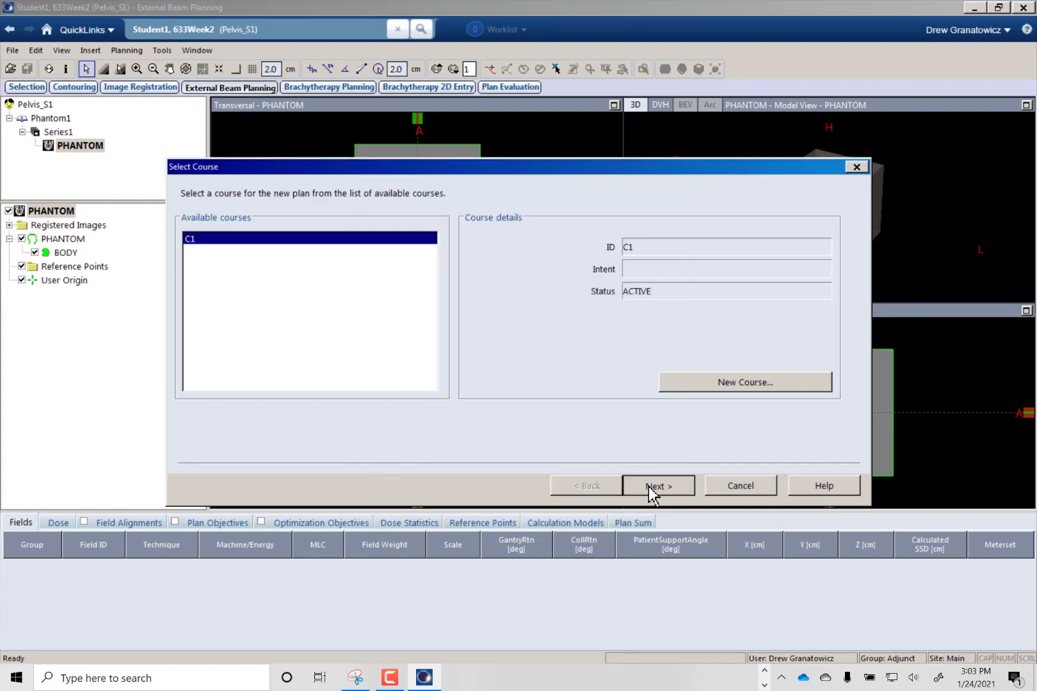
left_click(648, 486)
left_click(648, 486)
left_click(647, 485)
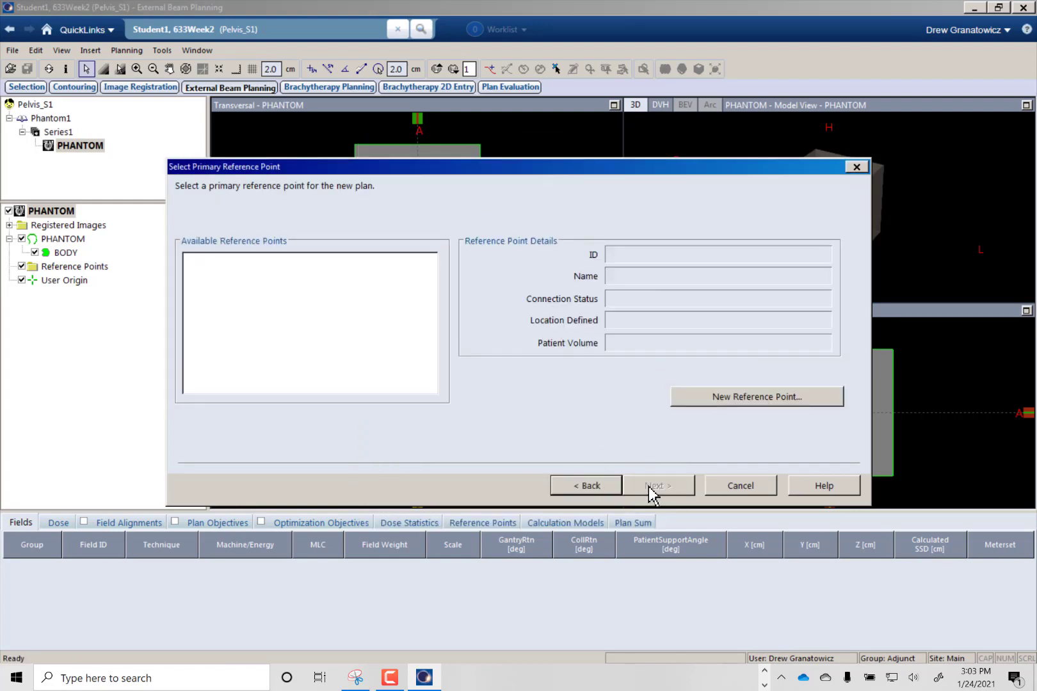
- Create primary reference point 1 with BODY as its patient volume and use it for the plan
left_click(709, 399)
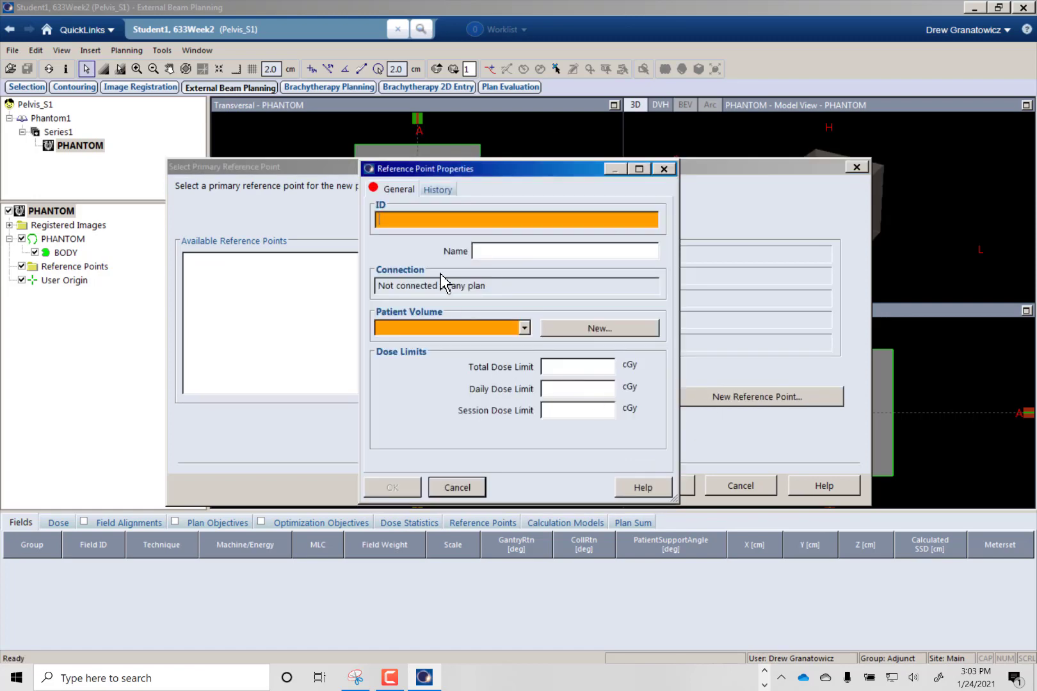
type("1")
left_click(523, 328)
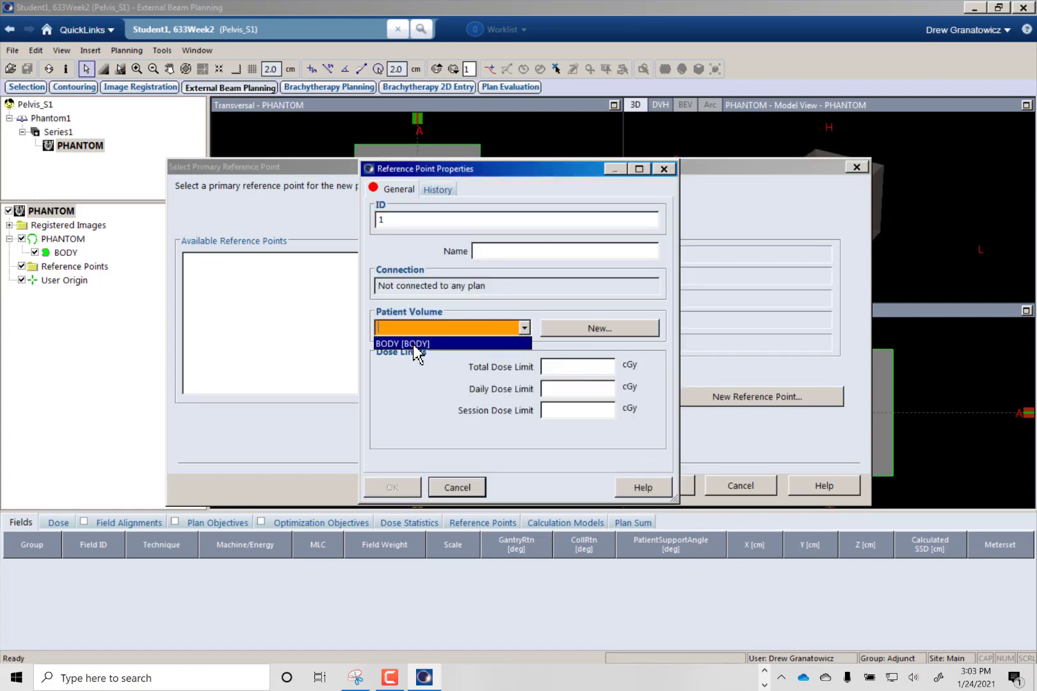
left_click(414, 345)
left_click(395, 486)
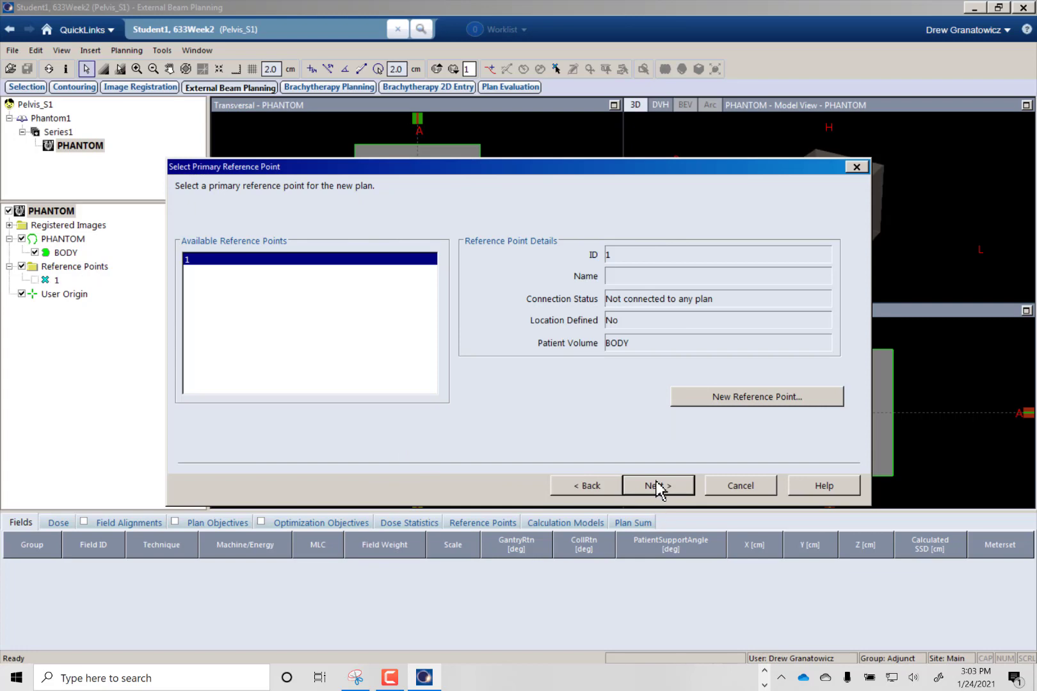
left_click(658, 487)
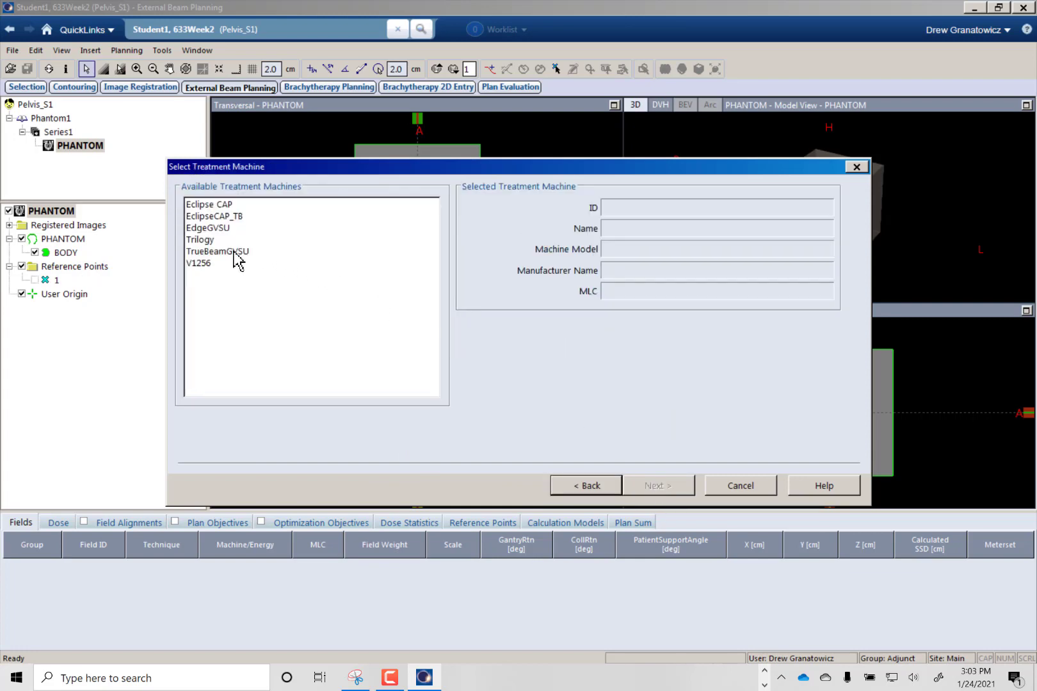
- Assign the TrueBeamGVSU treatment machine to the plan and accept the default properties of Field 1
left_click(215, 252)
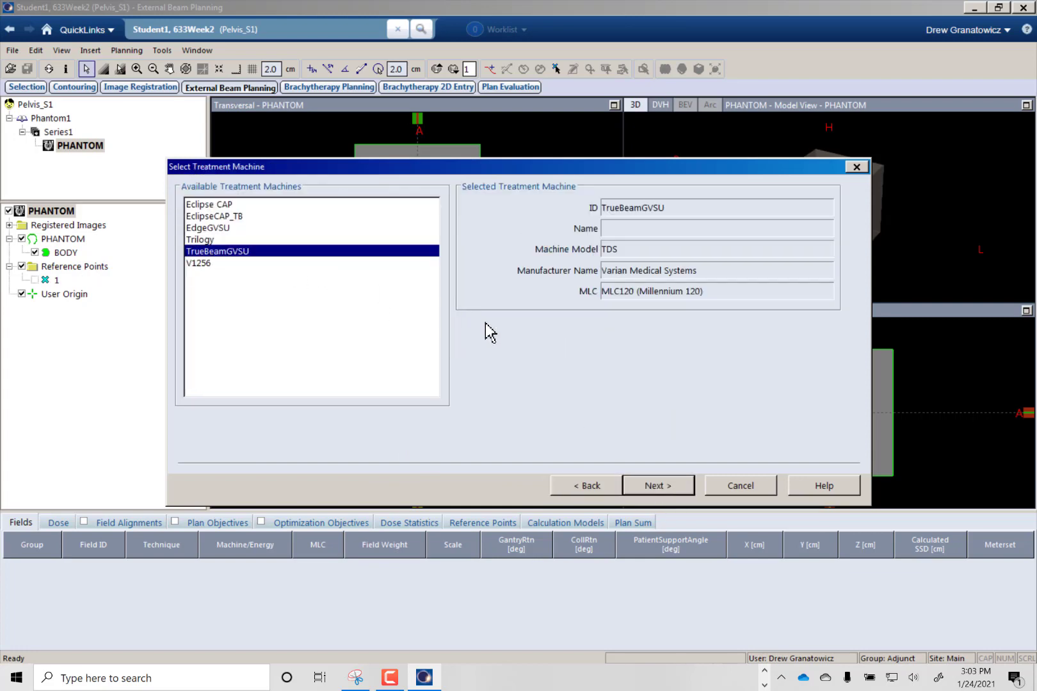
left_click(650, 490)
left_click(648, 485)
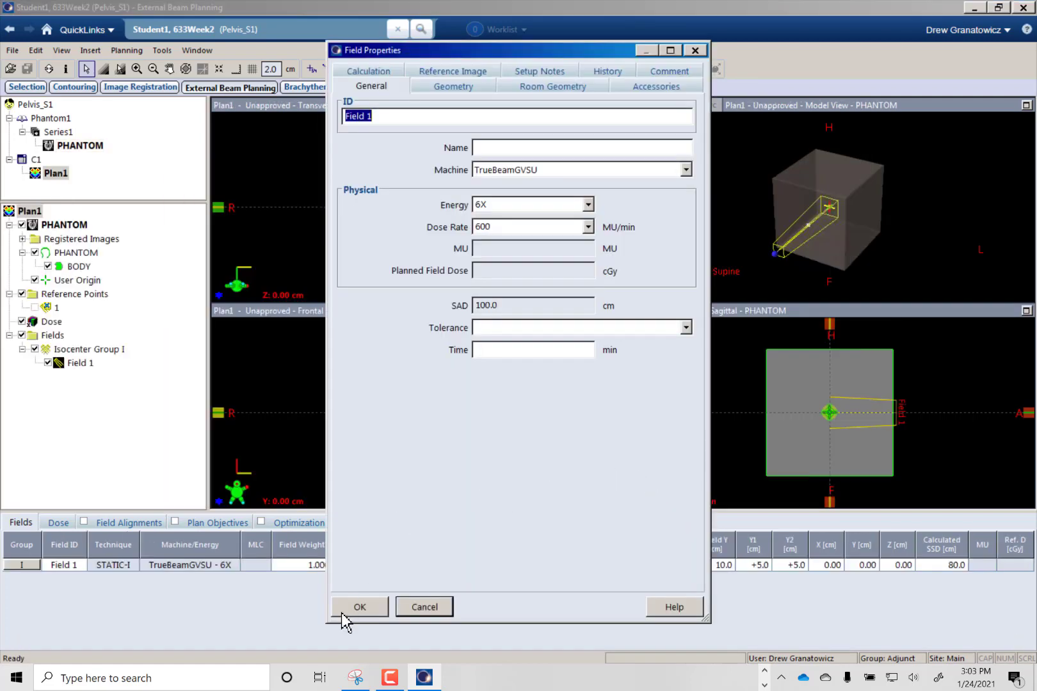
left_click(358, 607)
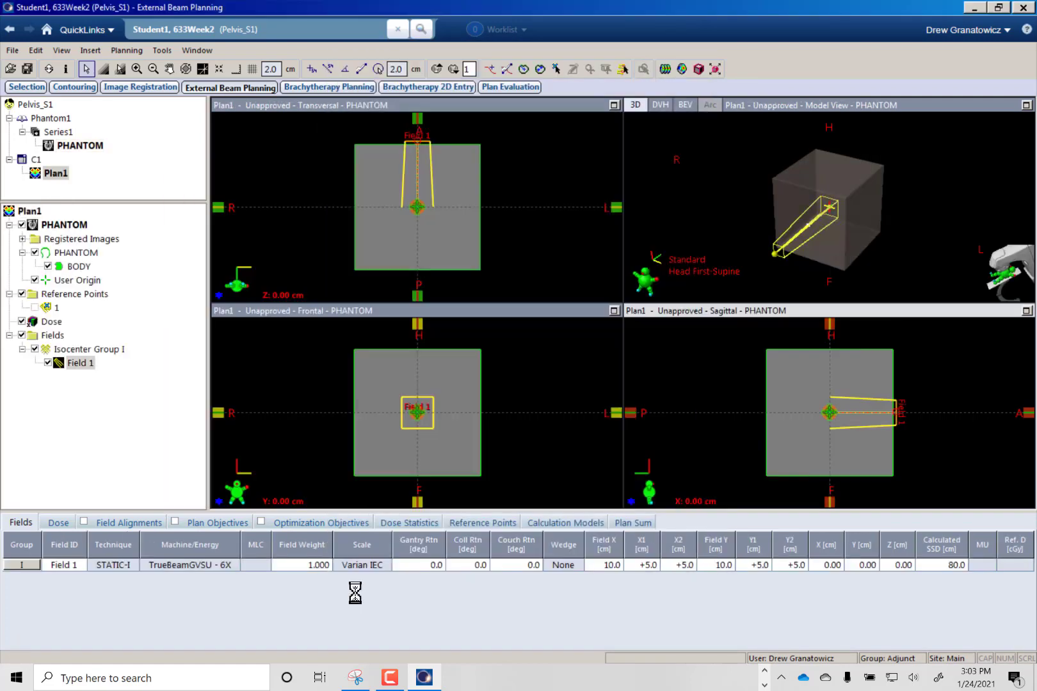
- Prescribe 100 cGy per fraction in 1 fraction for Plan1 and calculate its dose
left_click(55, 523)
left_click(110, 568)
type("1")
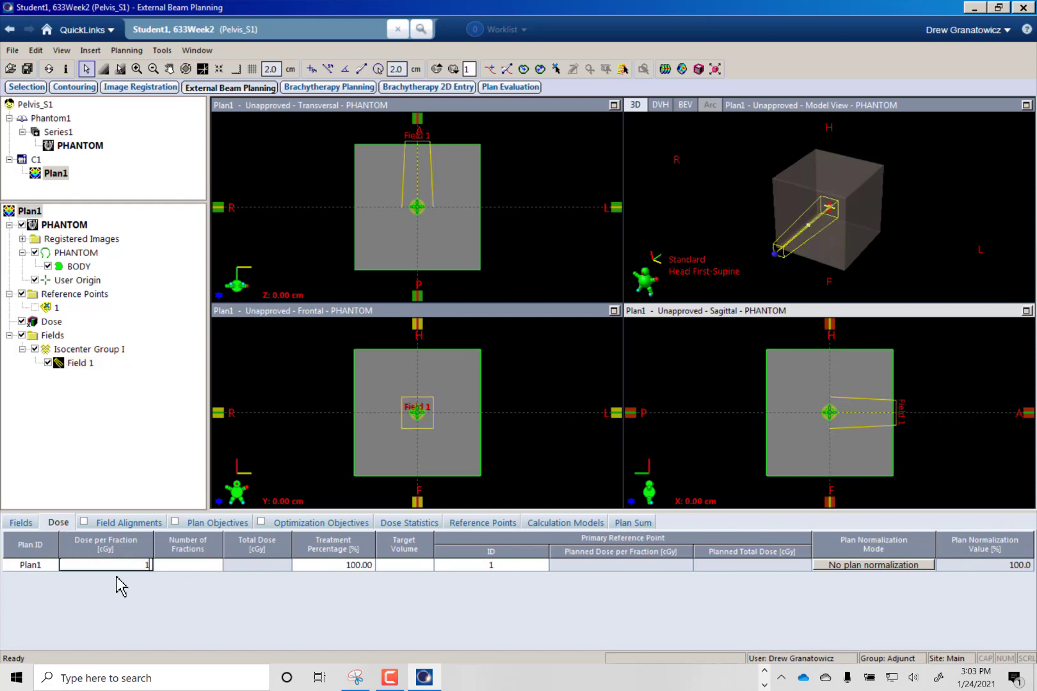
type("00")
key("Tab")
type("1")
key("Tab")
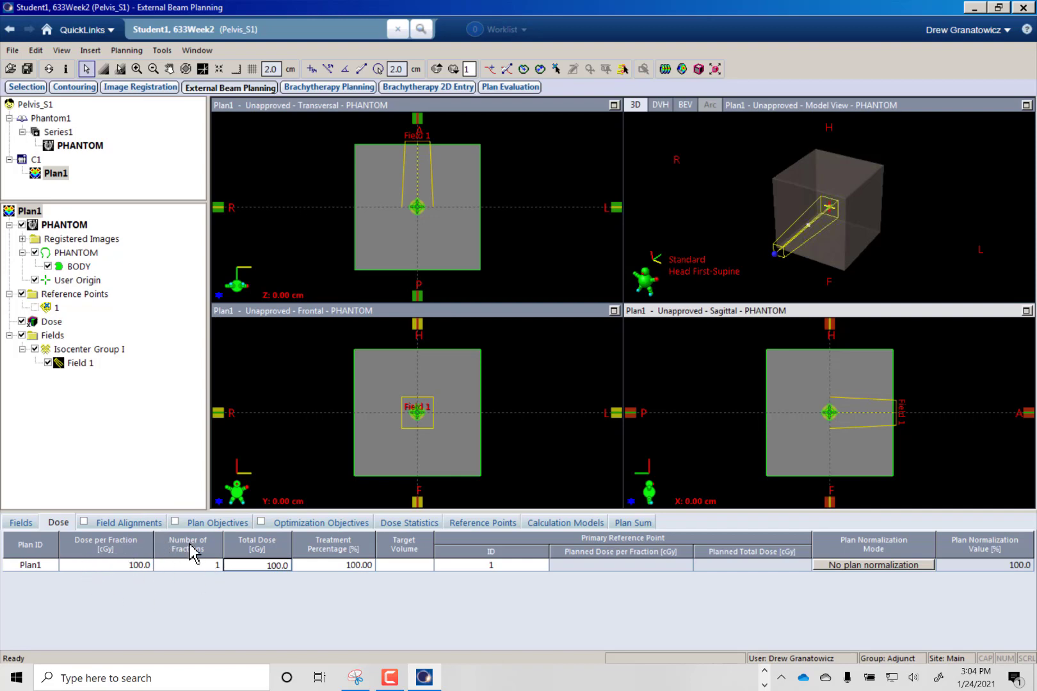
left_click(666, 69)
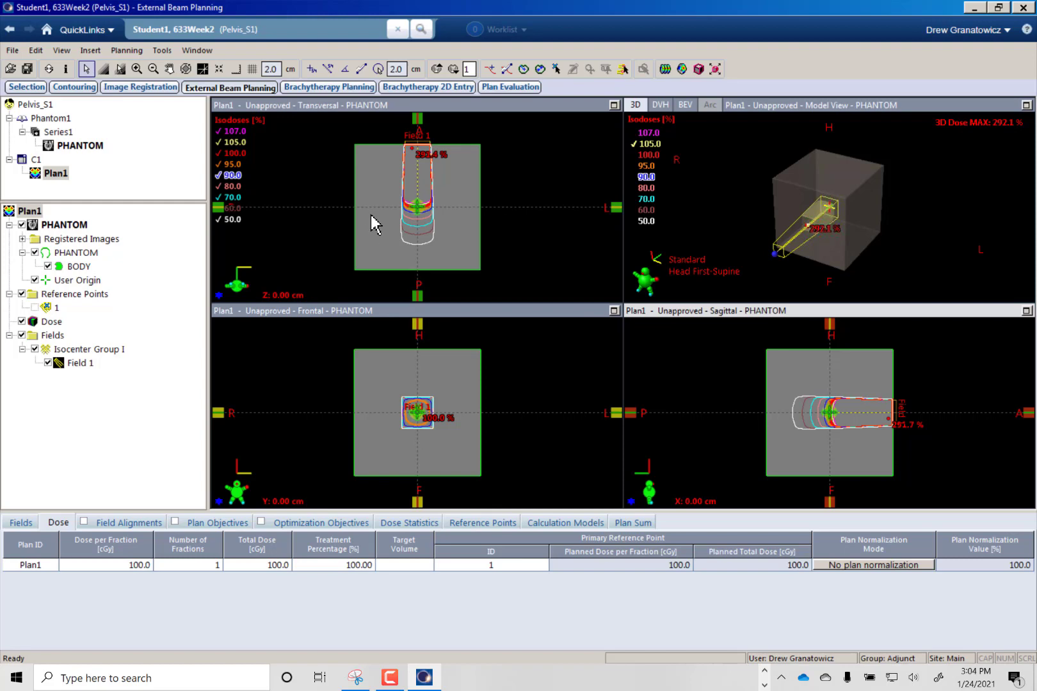
- Start a verification plan in course C1 using the Phantom or Structure Set method with the Series 512 / CT_1 structure set
left_click(90, 50)
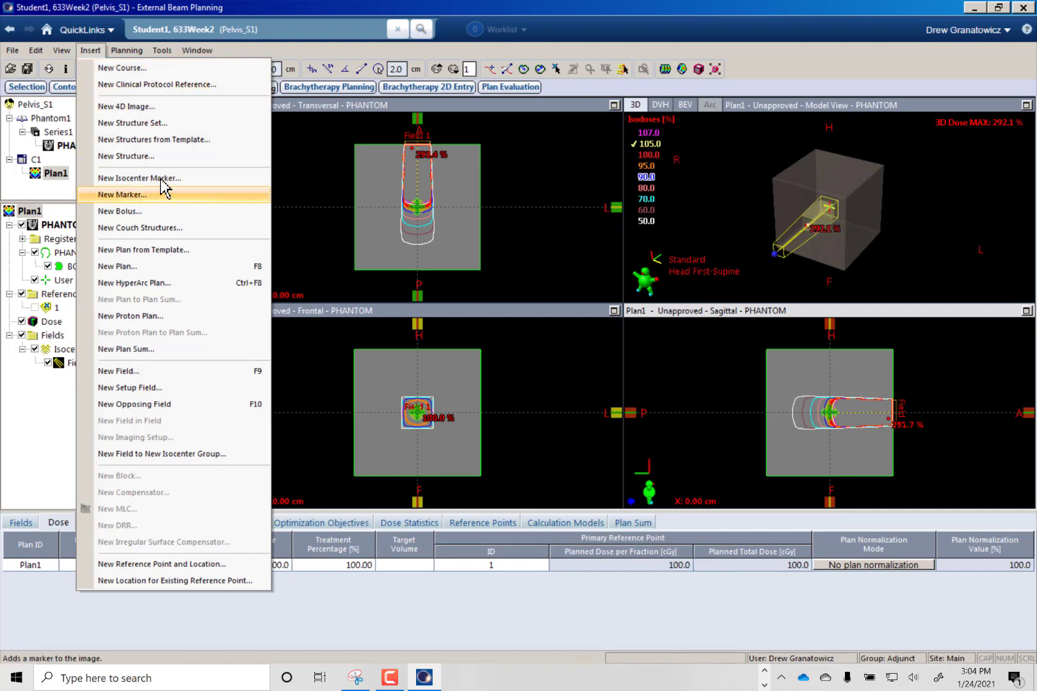
mouse_move(123, 52)
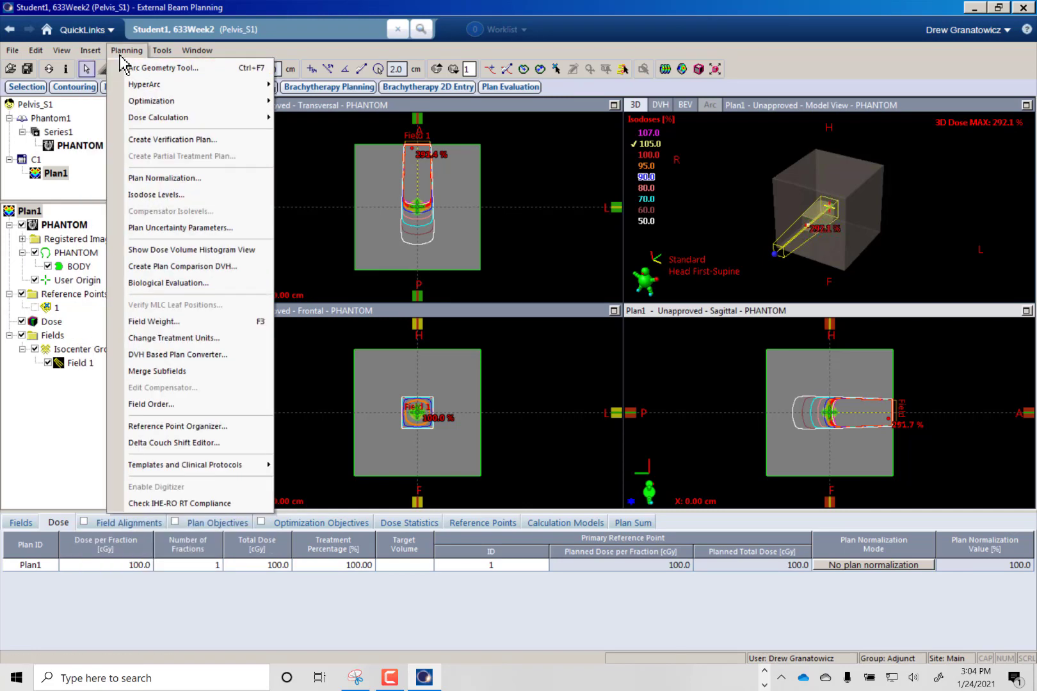
left_click(185, 144)
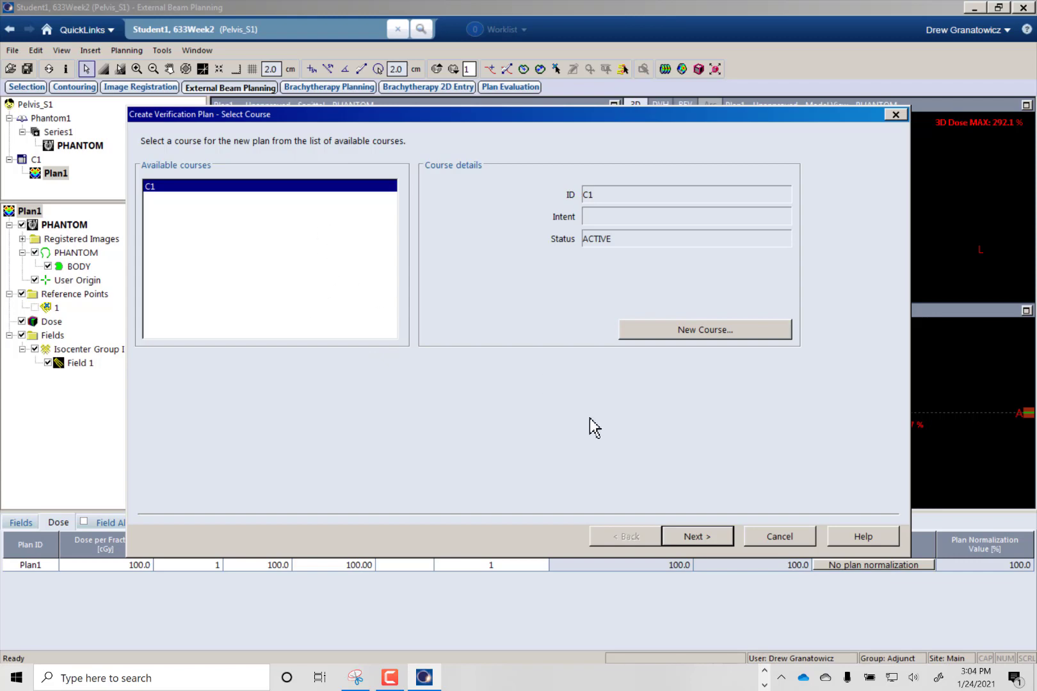
left_click(704, 541)
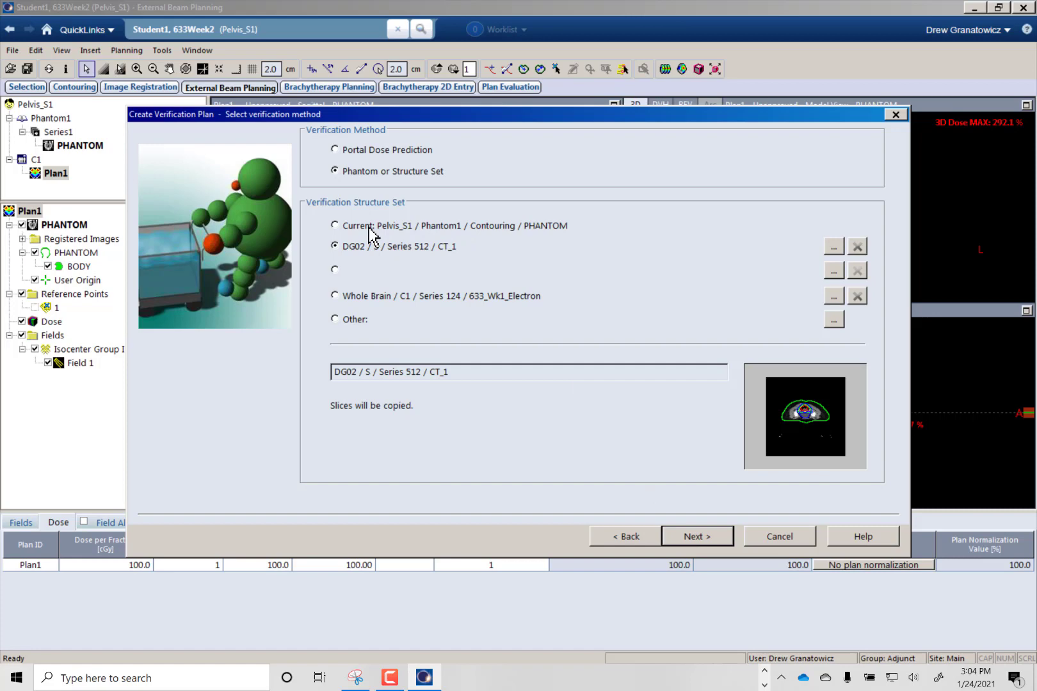
left_click(335, 225)
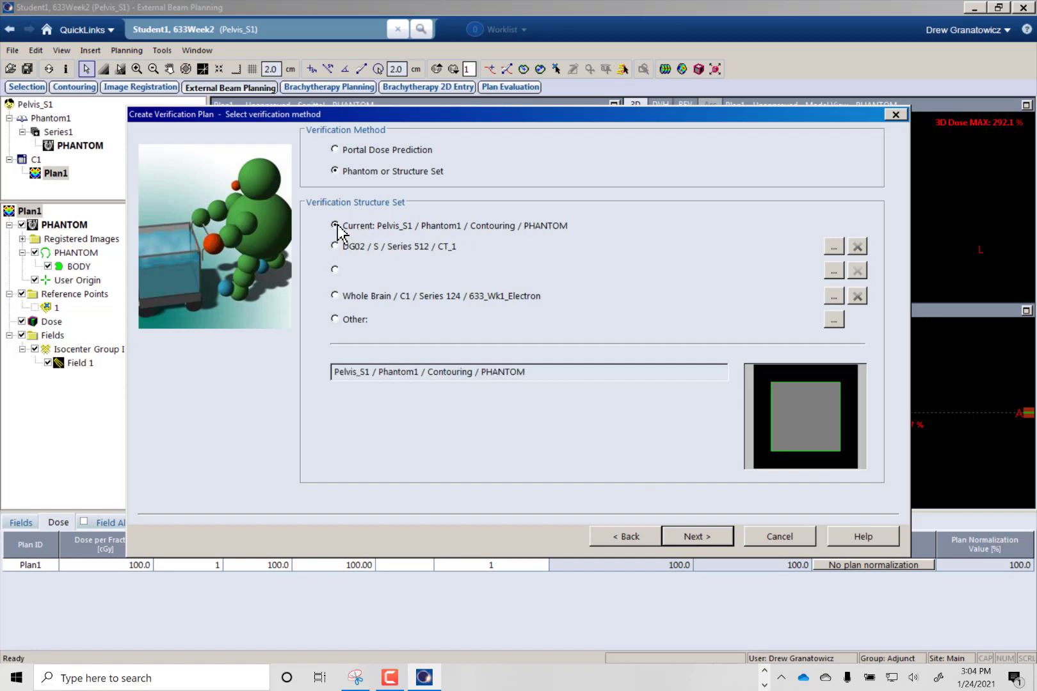
left_click(345, 247)
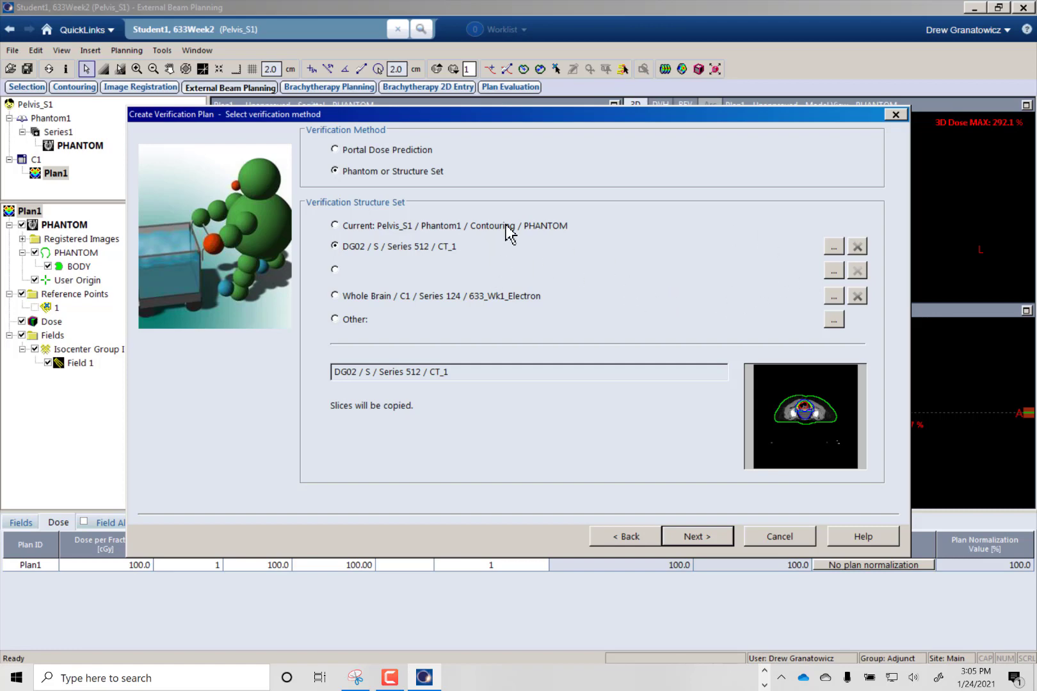
left_click(833, 297)
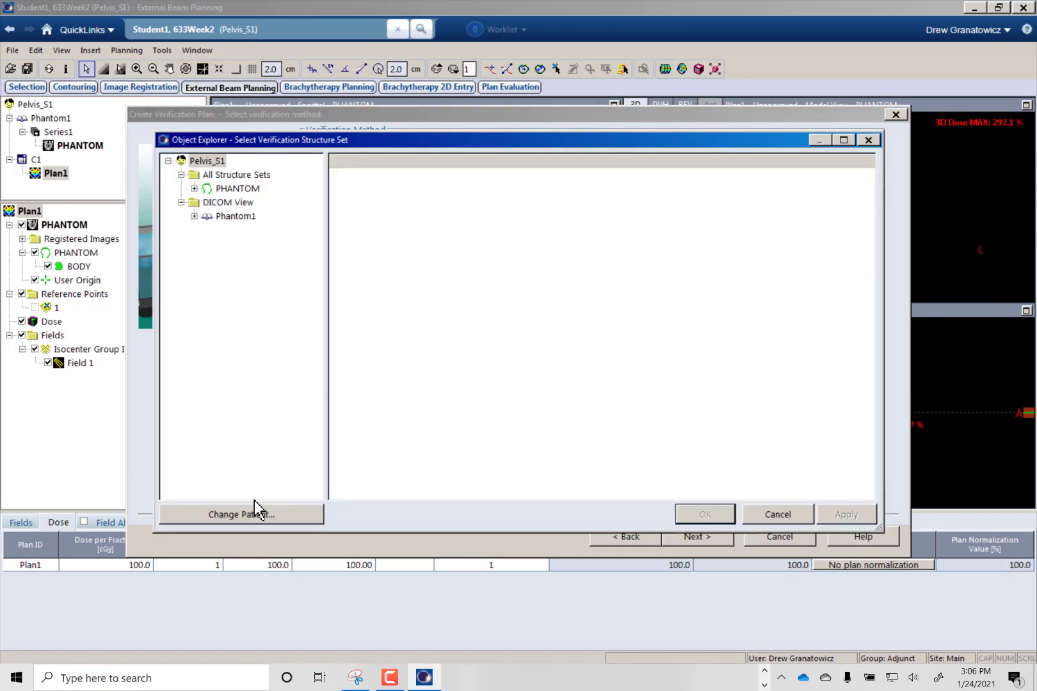
left_click(244, 515)
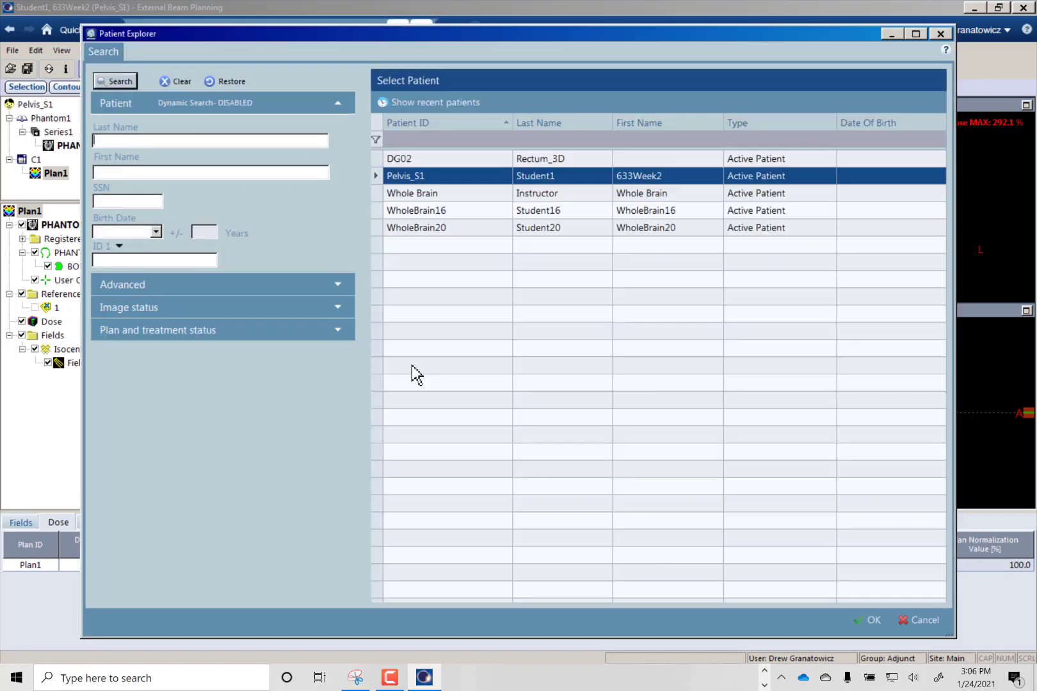
left_click(114, 81)
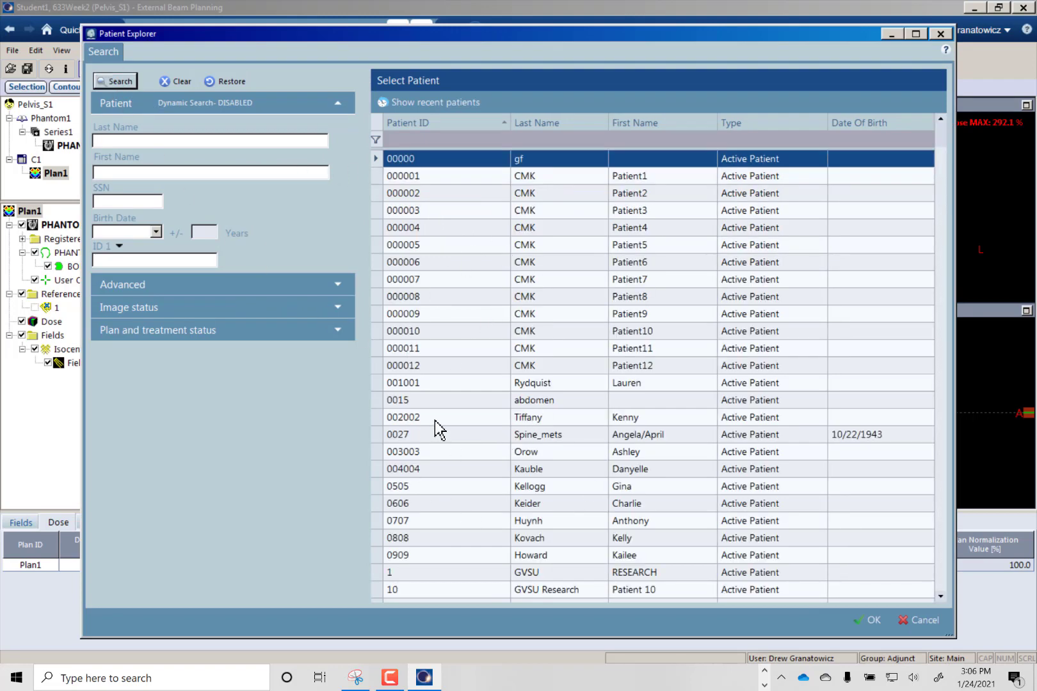
left_click(424, 402)
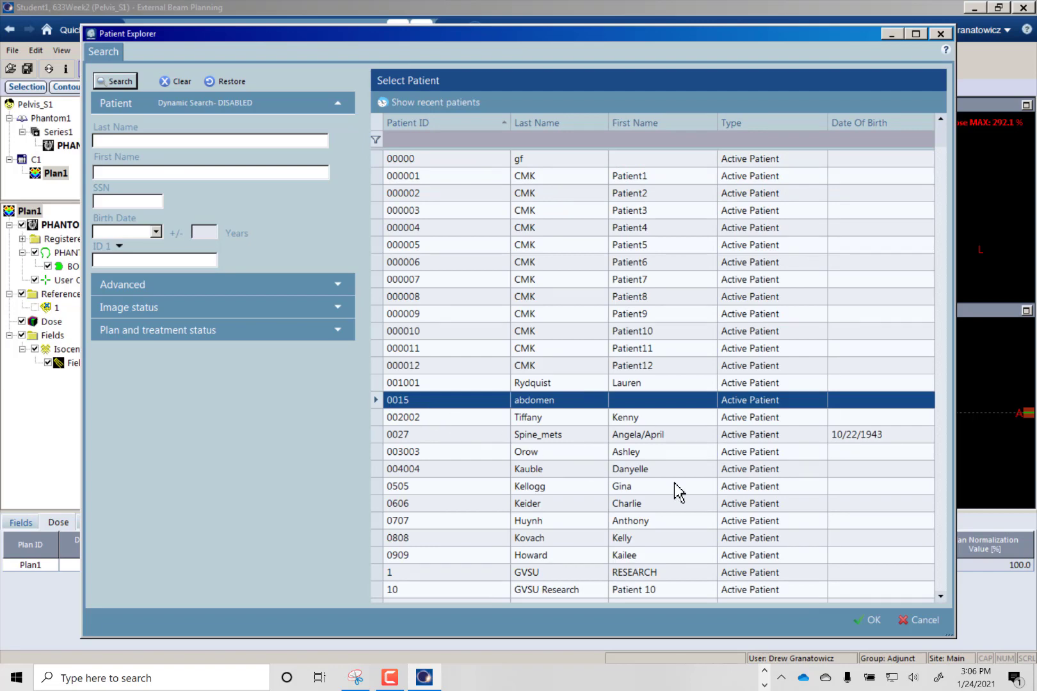
left_click(921, 622)
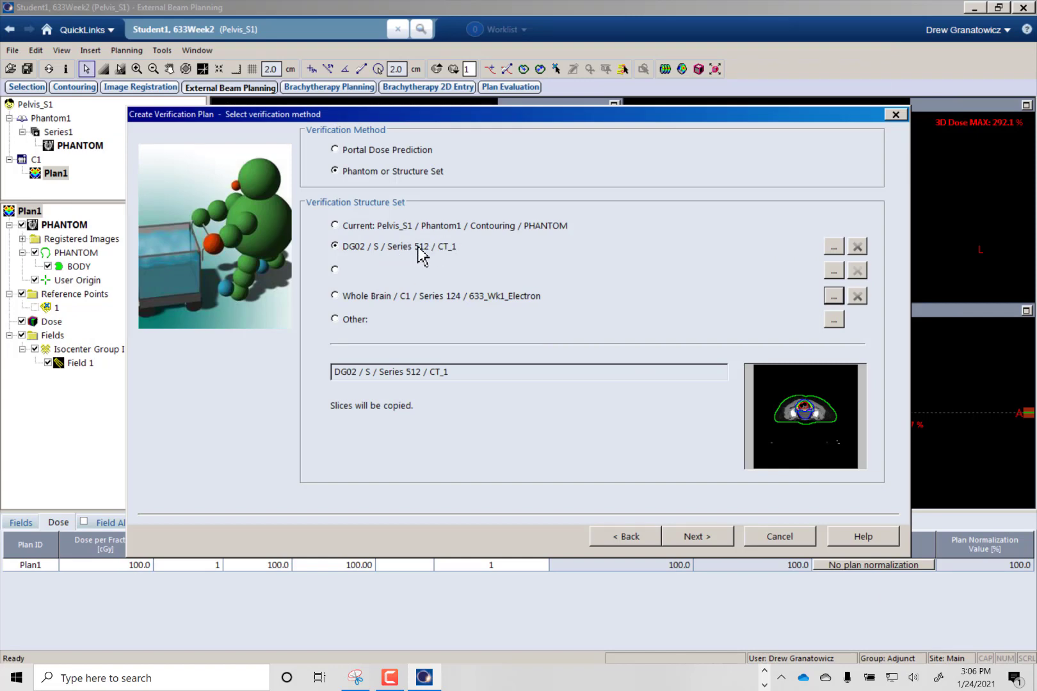
- Keep the Series 512 / CT_1 structure set, accept the default geometry parameters and fields in the same plan, and create the verification plan
left_click(335, 246)
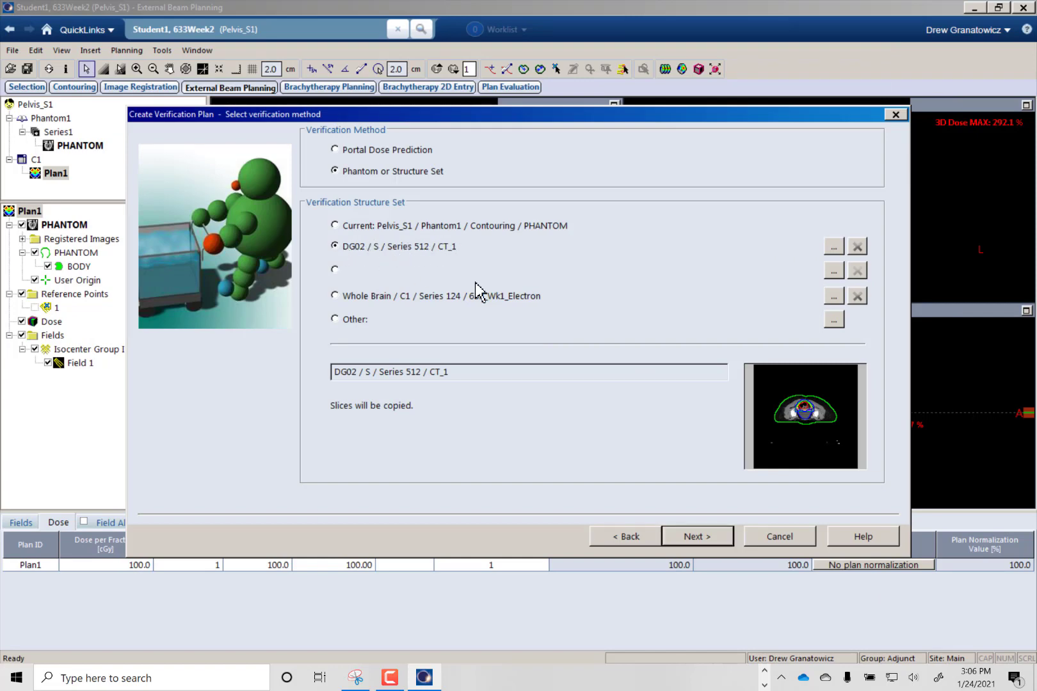
left_click(704, 538)
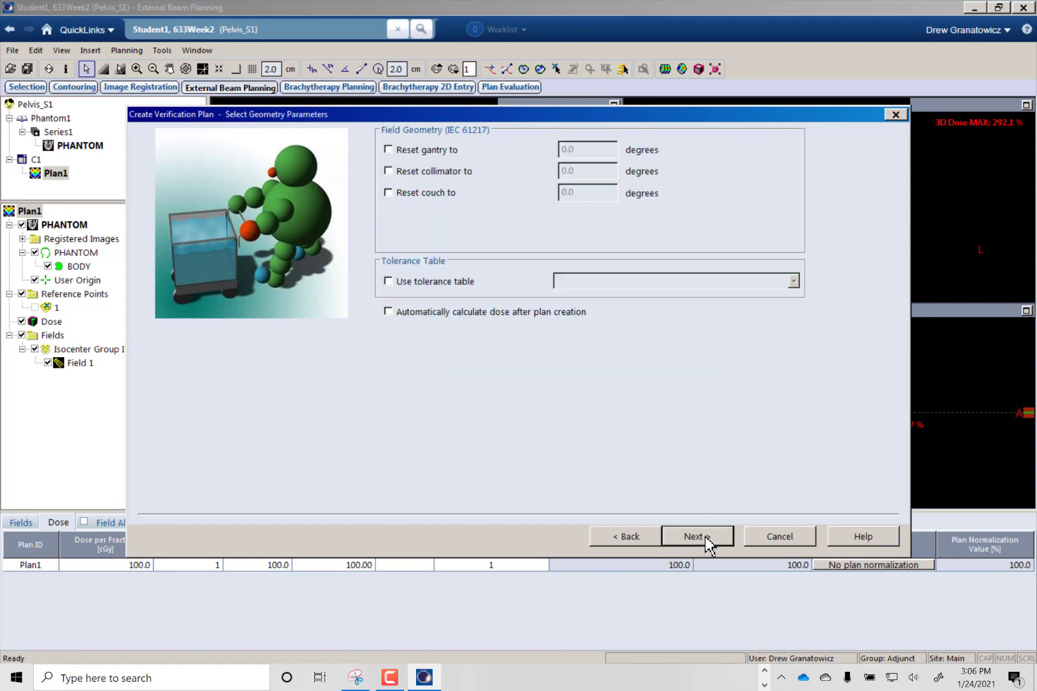
left_click(705, 536)
left_click(705, 537)
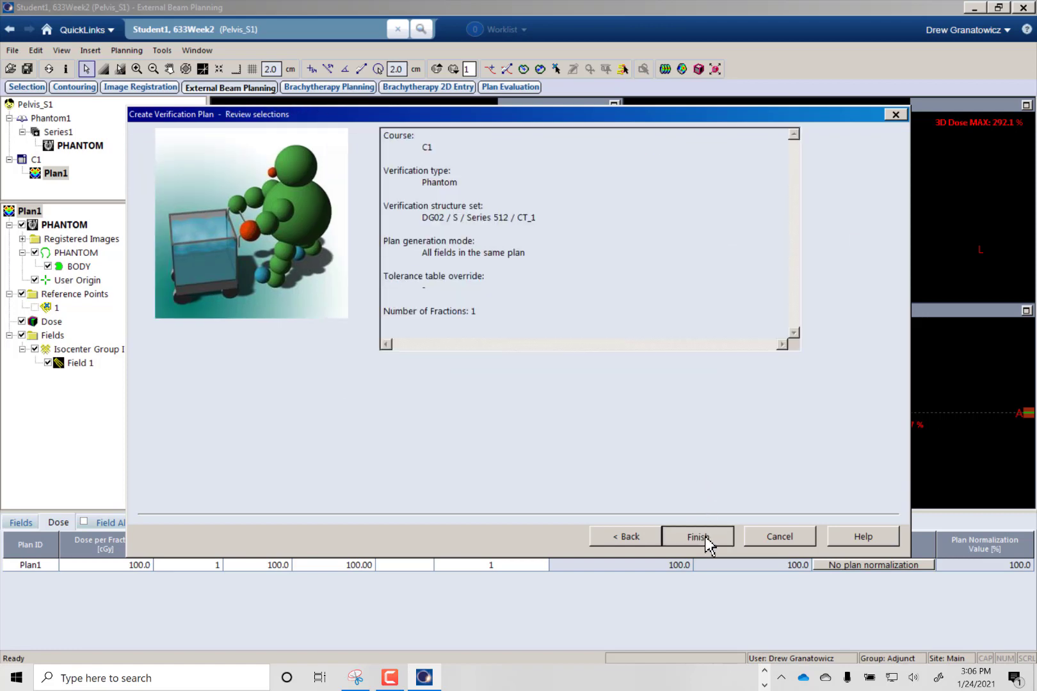
left_click(705, 536)
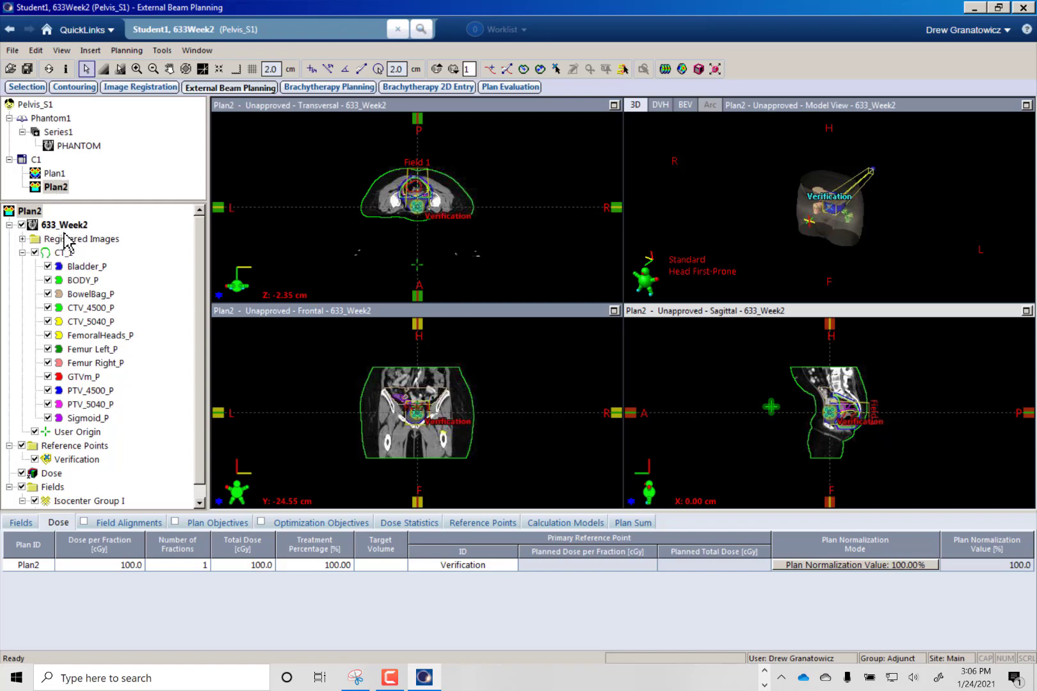
- Save the verification plan with its copied images, and delete both Plan2 and Plan1 from course C1
left_click(27, 69)
right_click(53, 187)
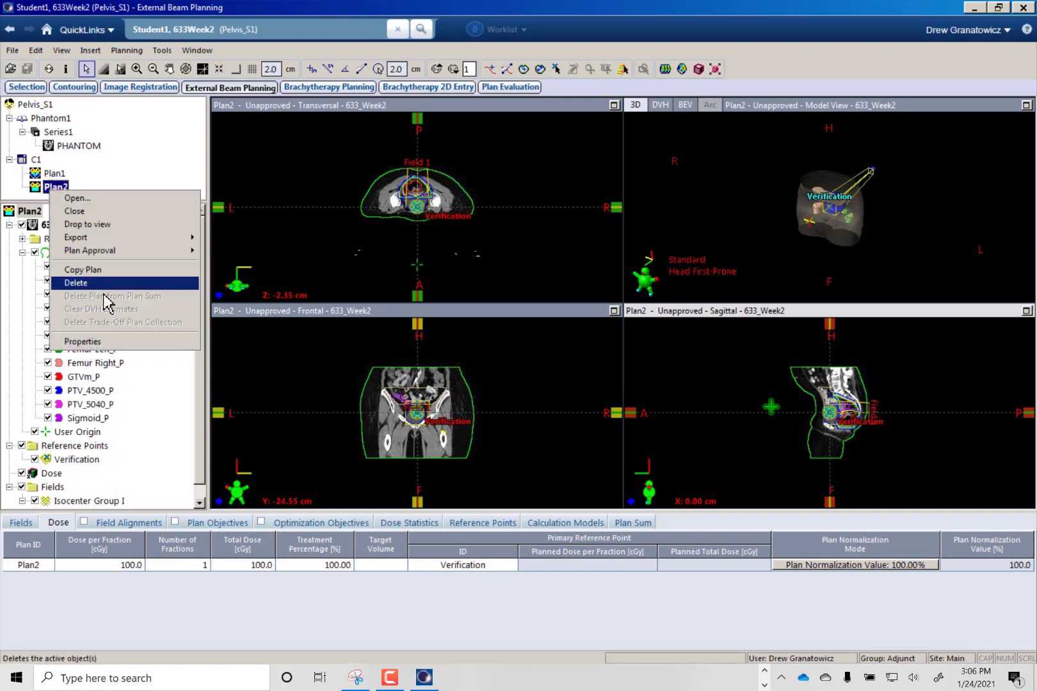
left_click(76, 282)
left_click(522, 375)
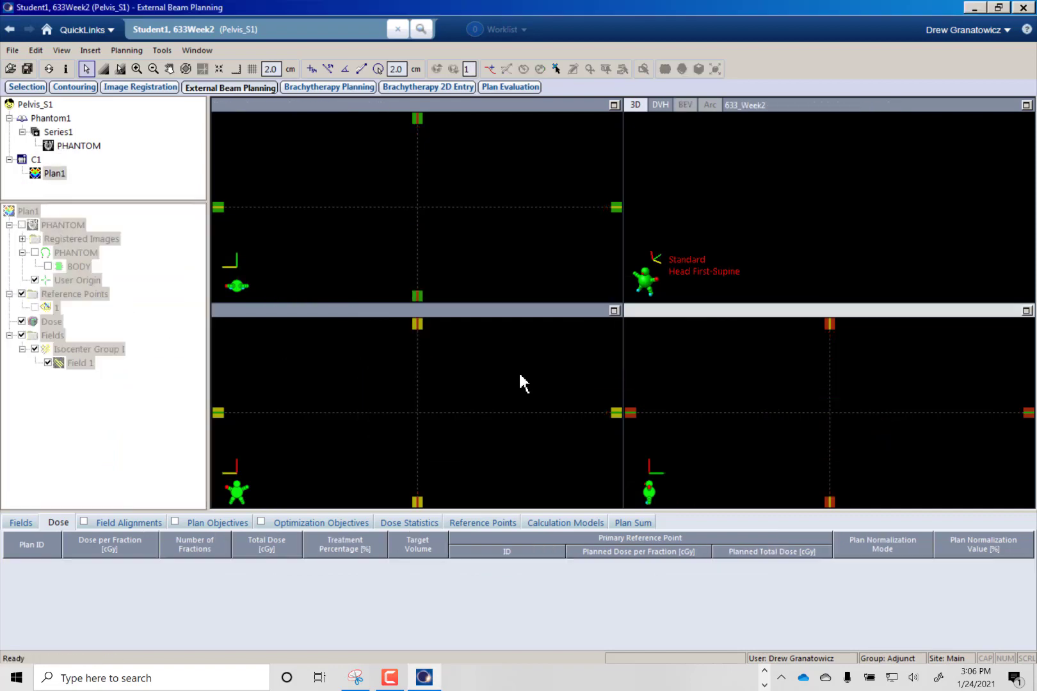
right_click(51, 175)
left_click(75, 268)
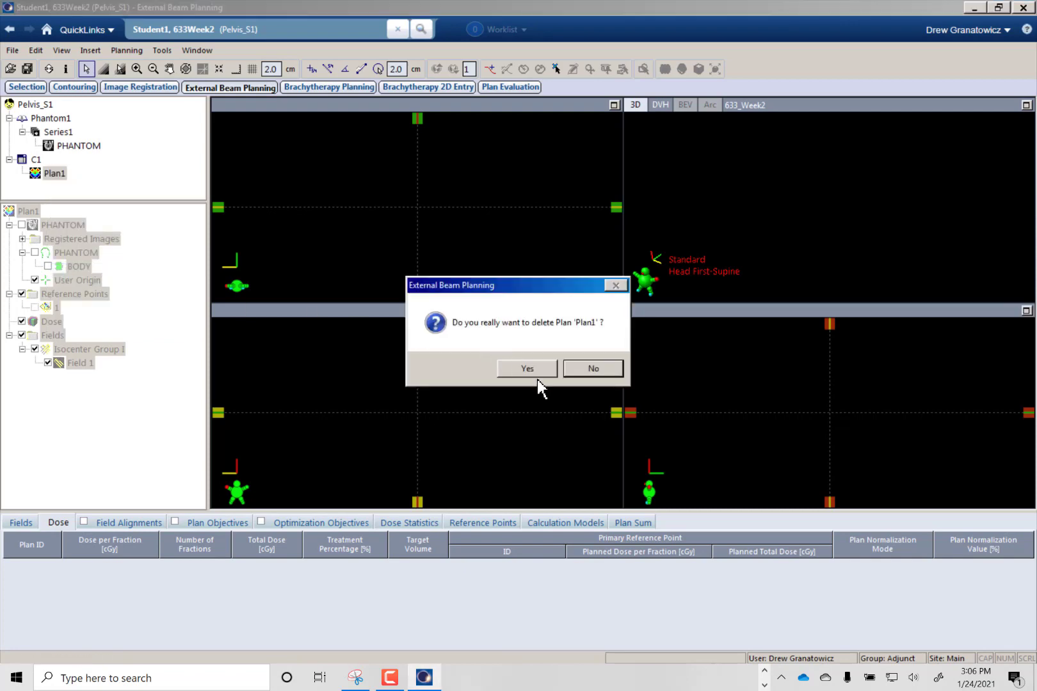
left_click(532, 375)
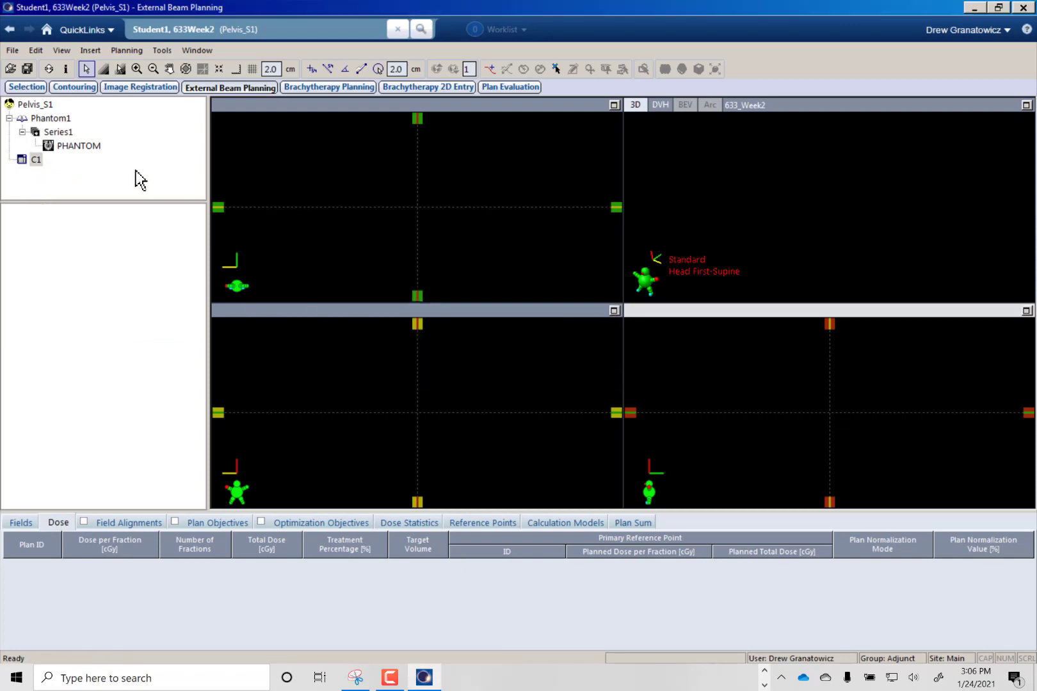
- Open the copied CT_1 structure set from all of the patient's structure sets
right_click(23, 105)
left_click(43, 115)
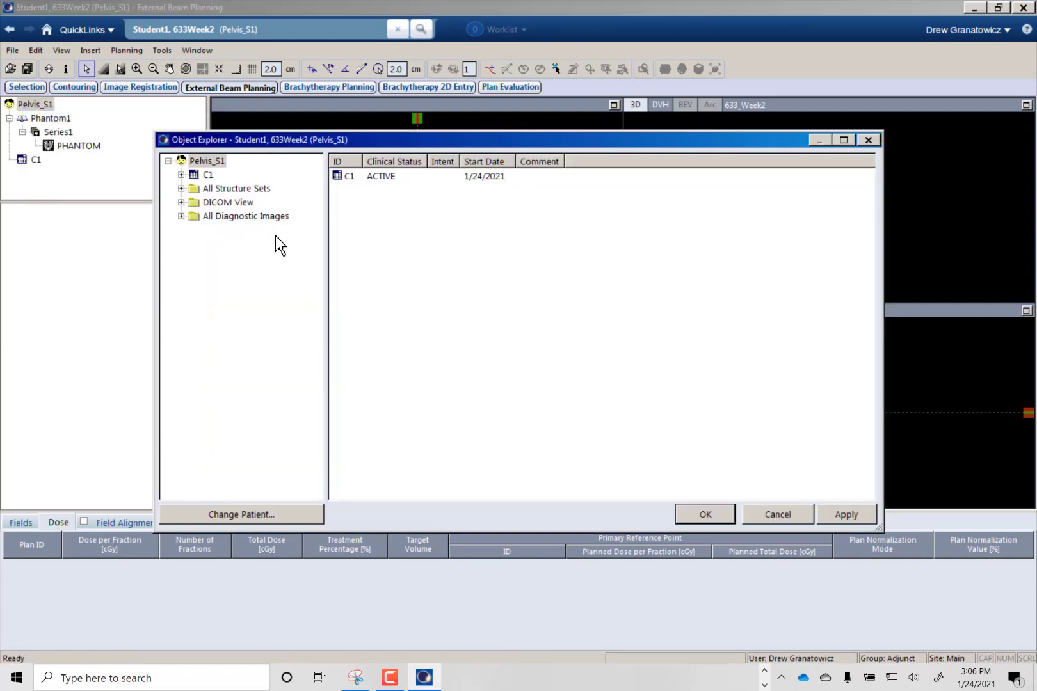
double_click(232, 190)
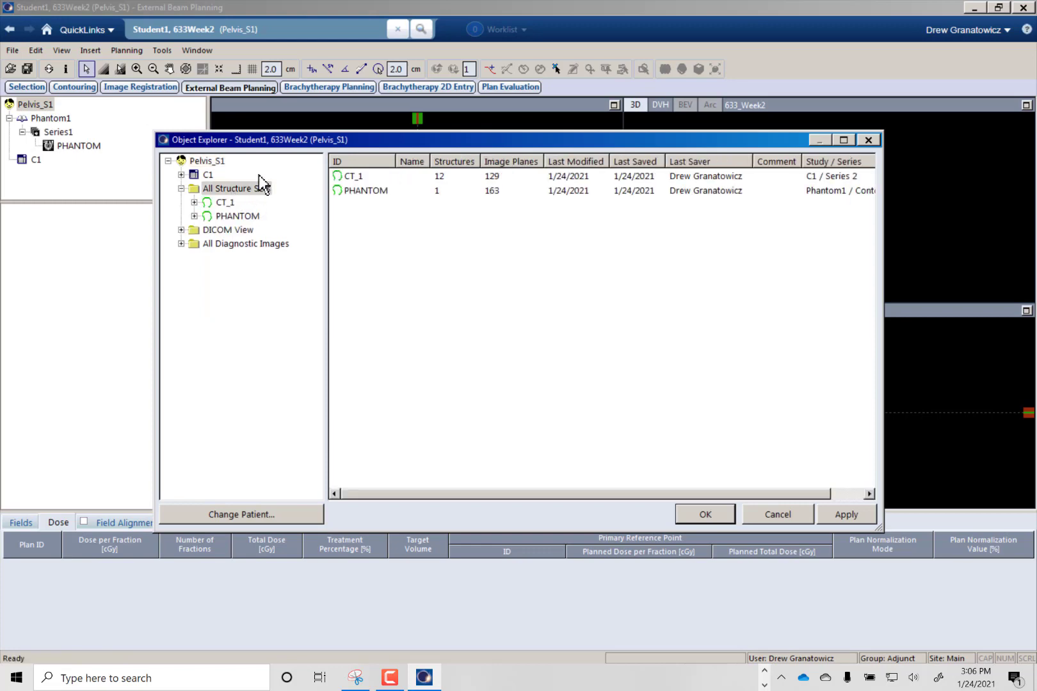
double_click(224, 203)
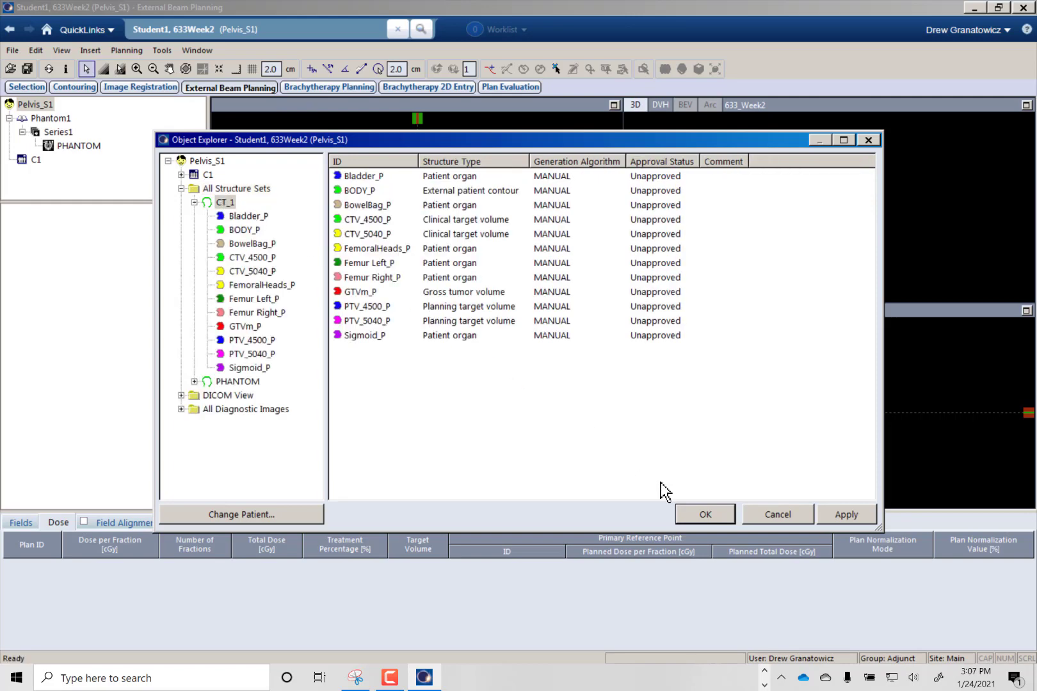
left_click(690, 512)
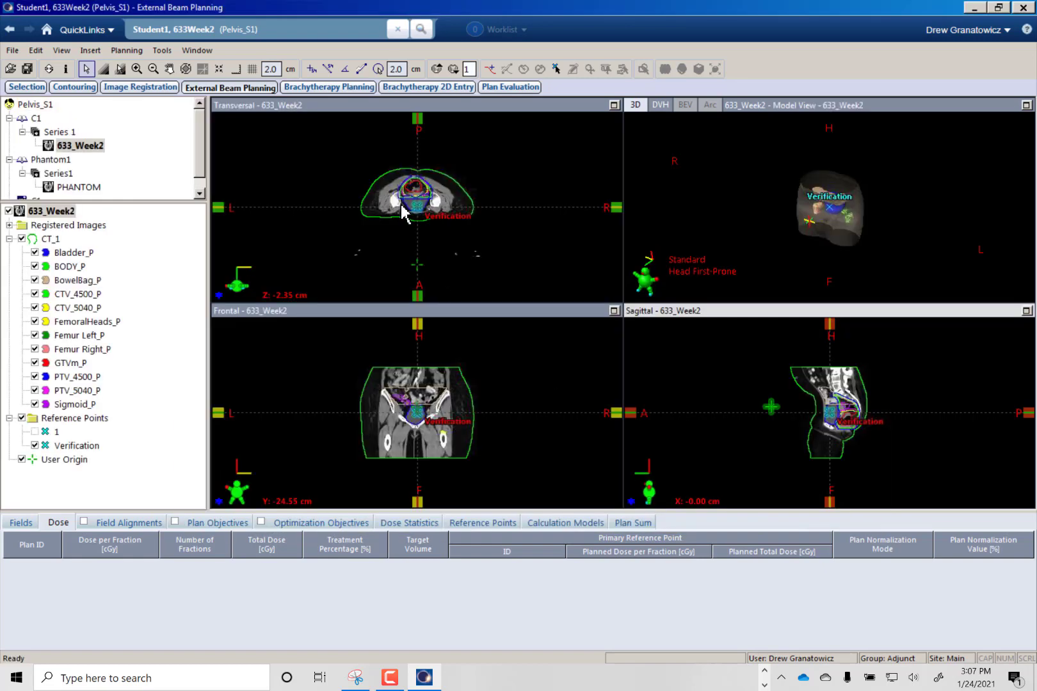